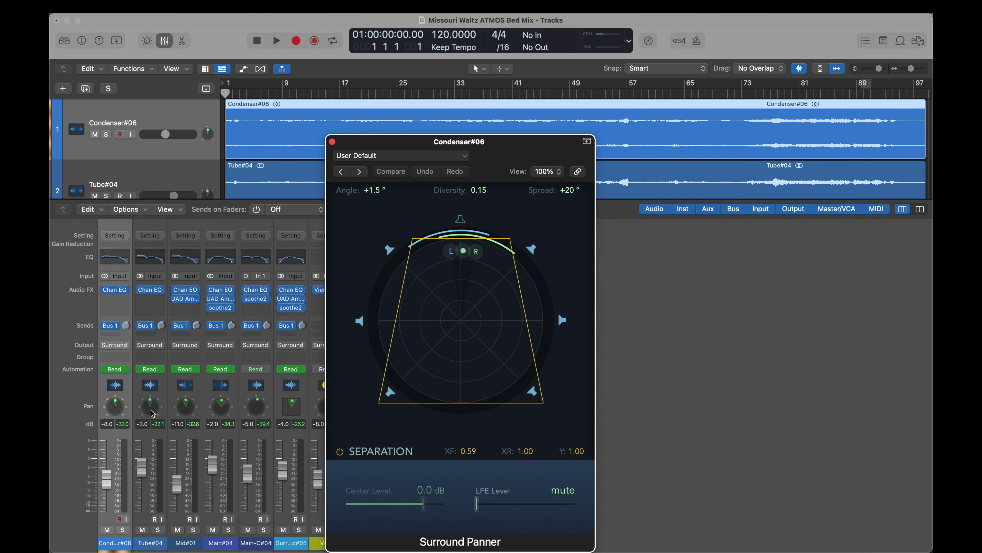
# - Inspect the surround panning of Tube#04, Mid#01, Main#04, Main-C#04 and the Verb channel, closing every panner window
pyautogui.doubleClick(151, 410)
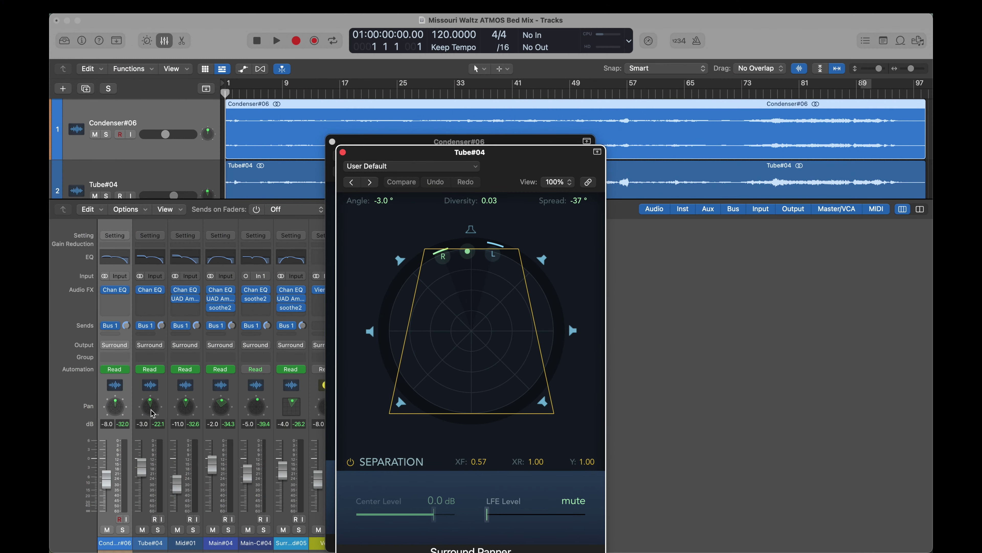
pyautogui.doubleClick(183, 412)
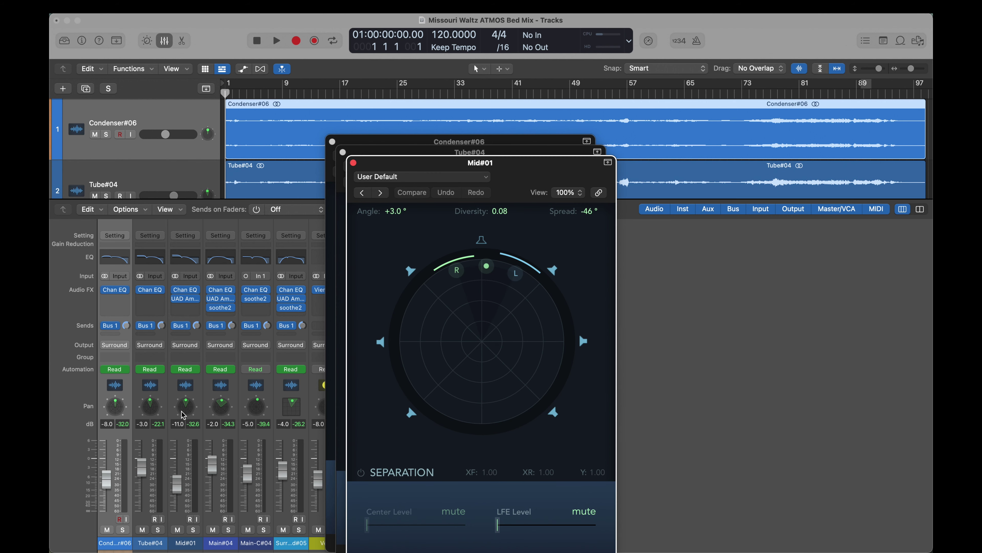
pyautogui.doubleClick(226, 412)
pyautogui.doubleClick(255, 412)
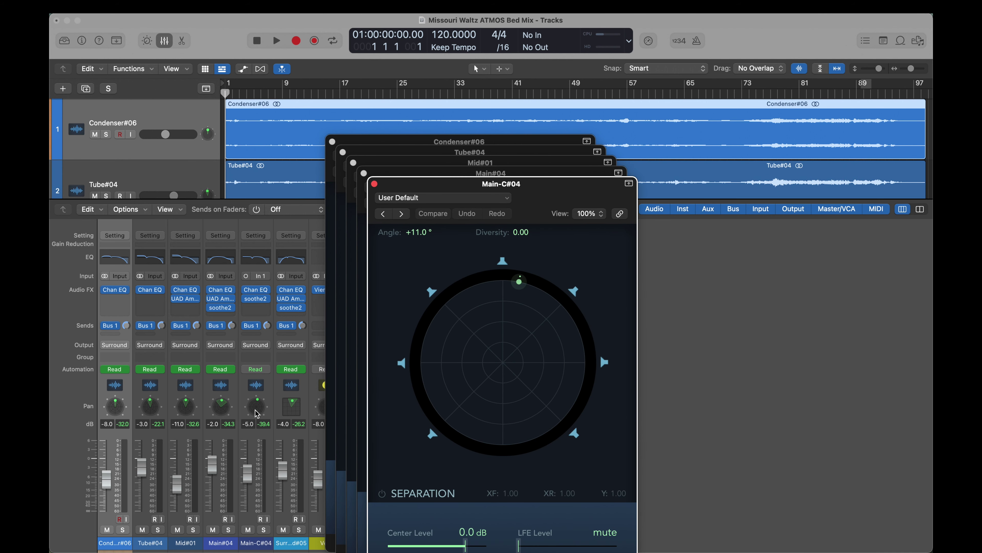
pyautogui.click(374, 183)
pyautogui.click(363, 173)
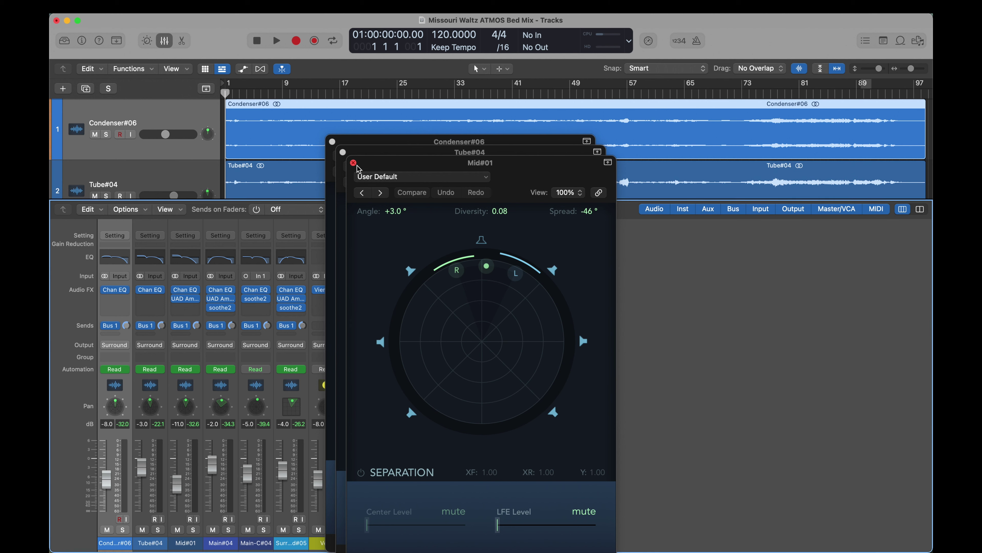
pyautogui.click(353, 162)
pyautogui.click(342, 152)
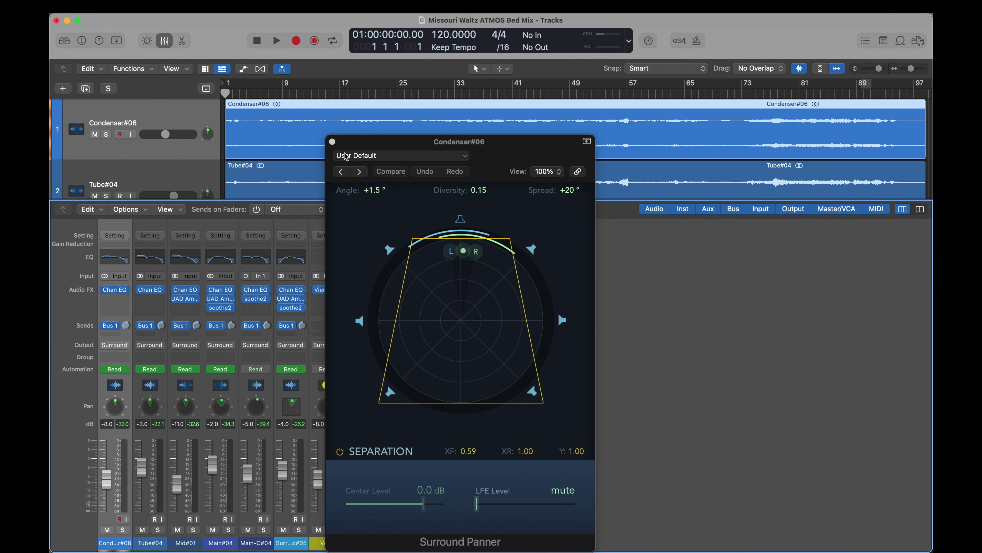
pyautogui.click(332, 142)
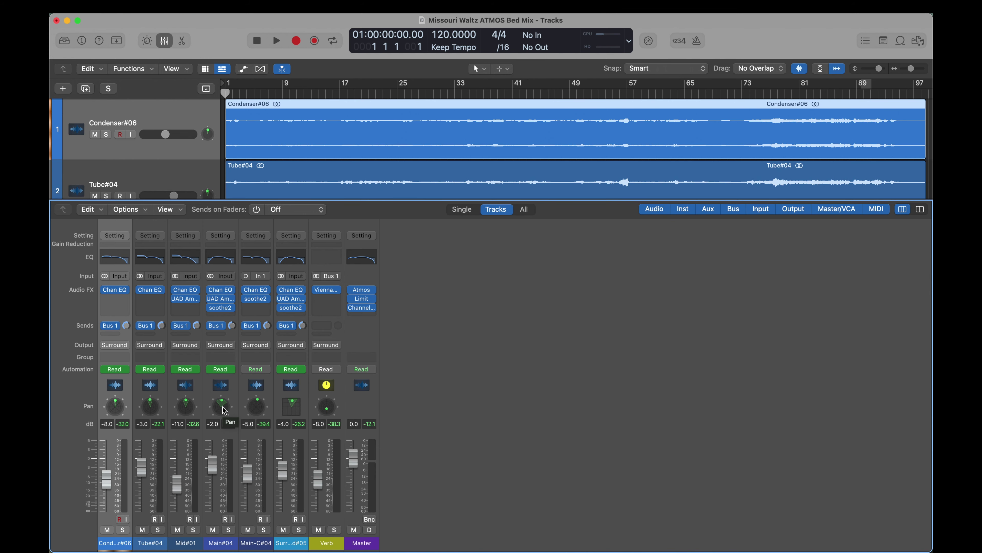
pyautogui.doubleClick(328, 407)
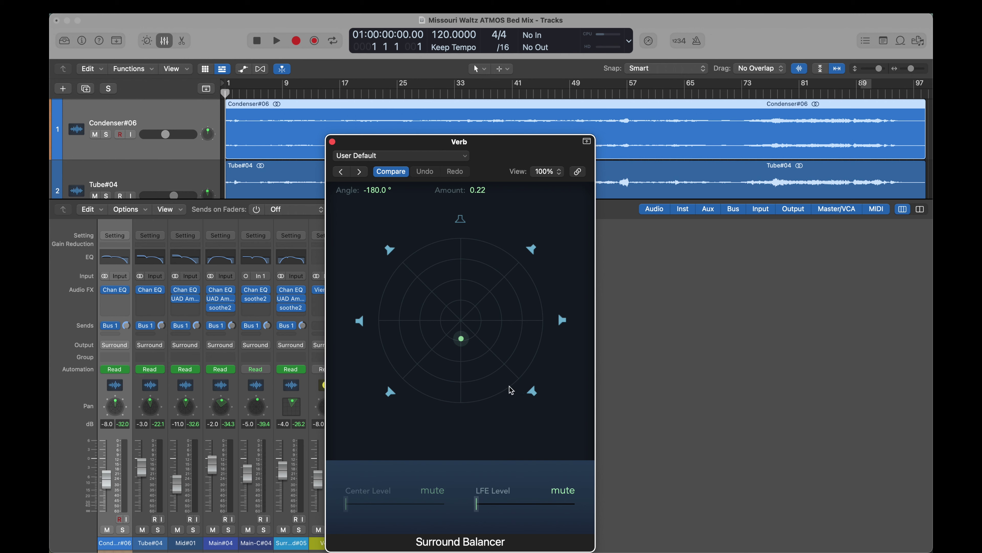
pyautogui.click(332, 142)
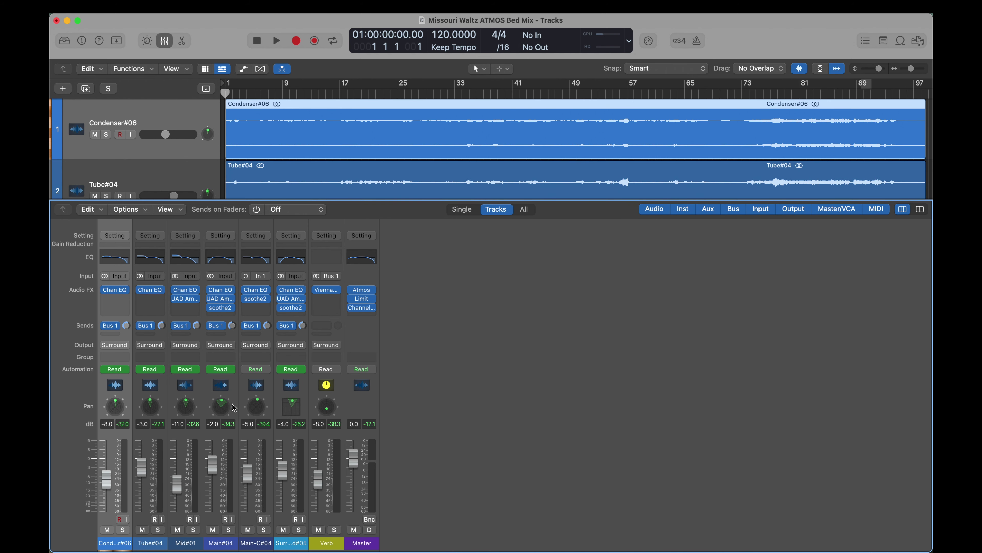
# - Mute the center level in Condenser#06's surround panner and leave its center speaker disabled
pyautogui.doubleClick(115, 408)
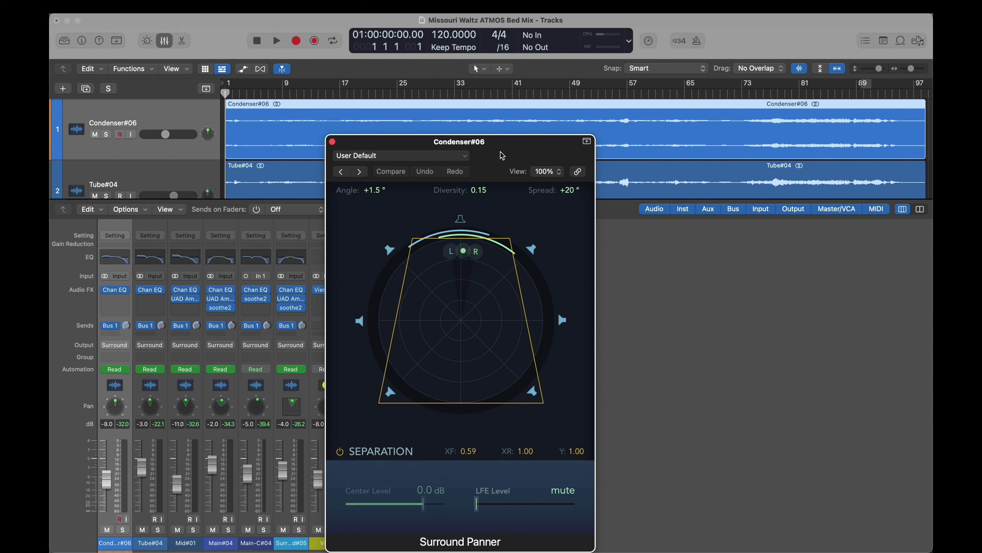
pyautogui.moveTo(501, 159); pyautogui.dragTo(513, 59)
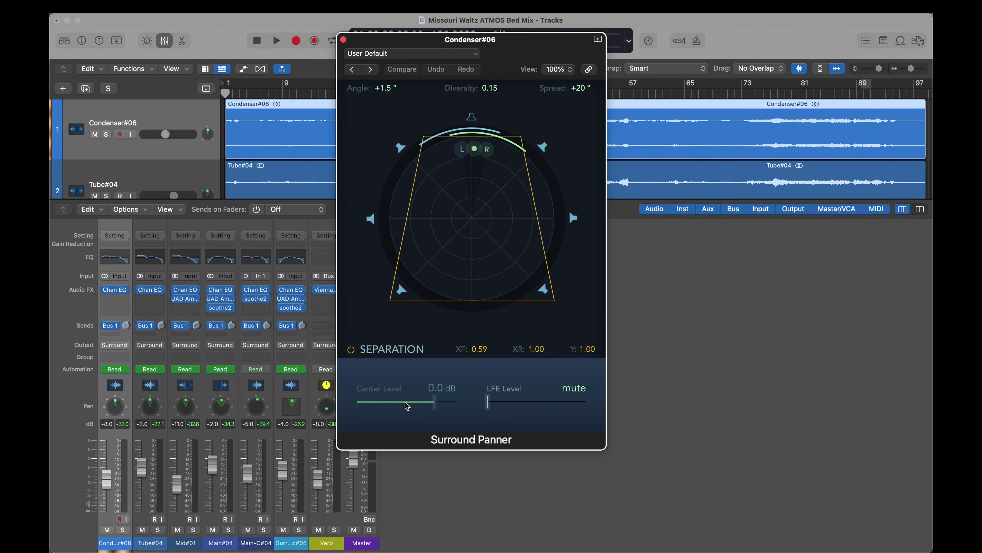
pyautogui.click(471, 116)
pyautogui.moveTo(446, 396); pyautogui.dragTo(356, 403)
pyautogui.click(471, 116)
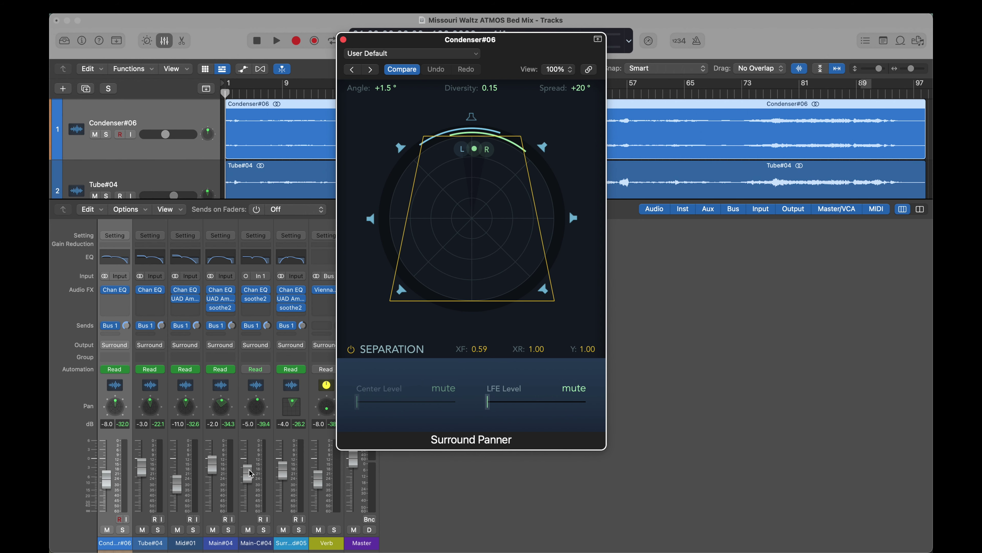
# - Check the center speaker and level in Main-C#04's surround panner, and close both open panners
pyautogui.doubleClick(253, 410)
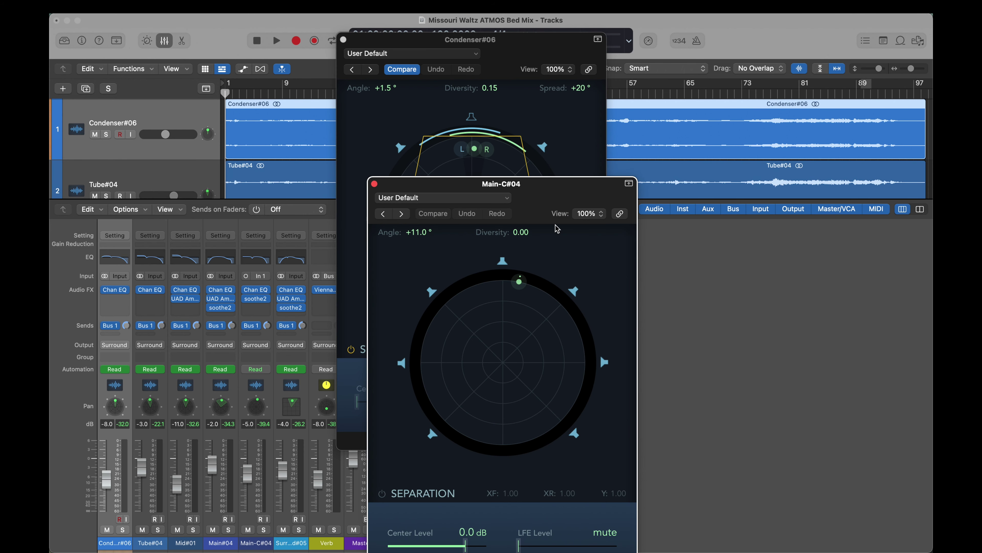
pyautogui.click(374, 184)
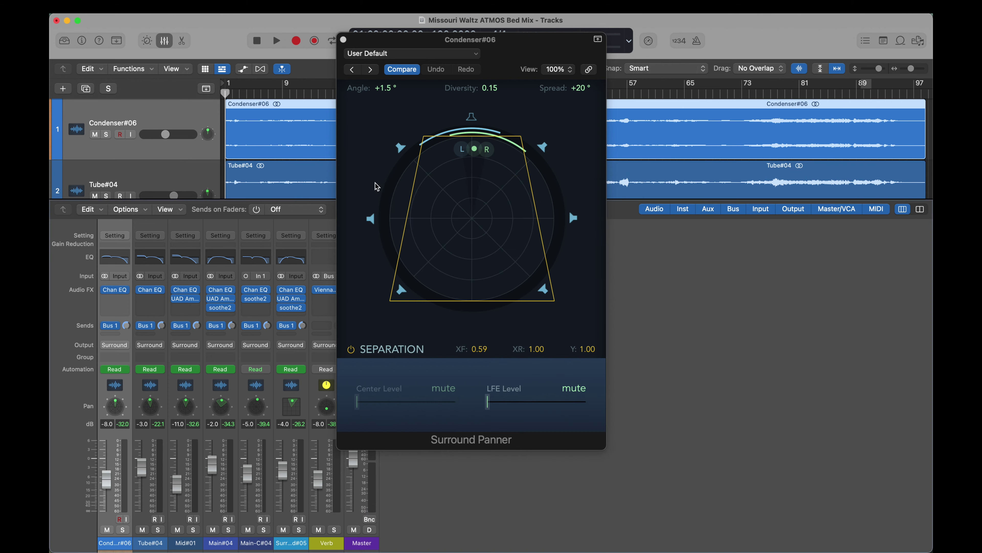
pyautogui.click(344, 40)
# - Open the surround panners of Condenser#06, Tube#04 and Mid#01 and arrange them side by side for comparison
pyautogui.doubleClick(116, 406)
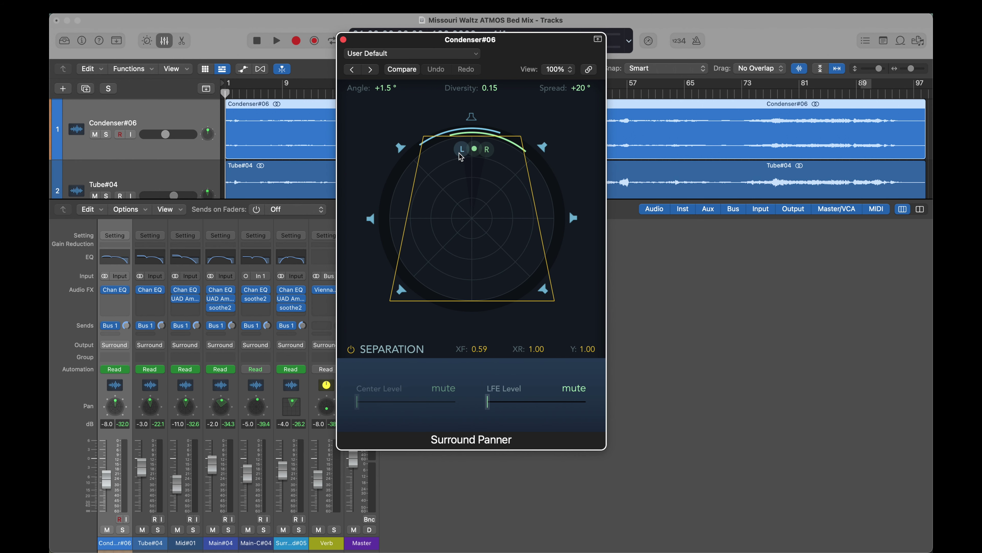
pyautogui.doubleClick(151, 411)
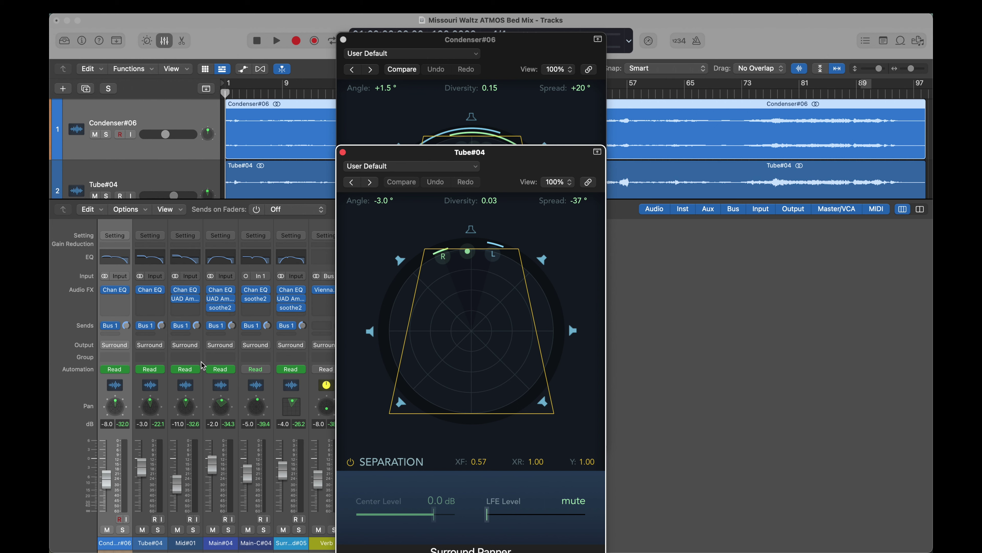
pyautogui.doubleClick(184, 410)
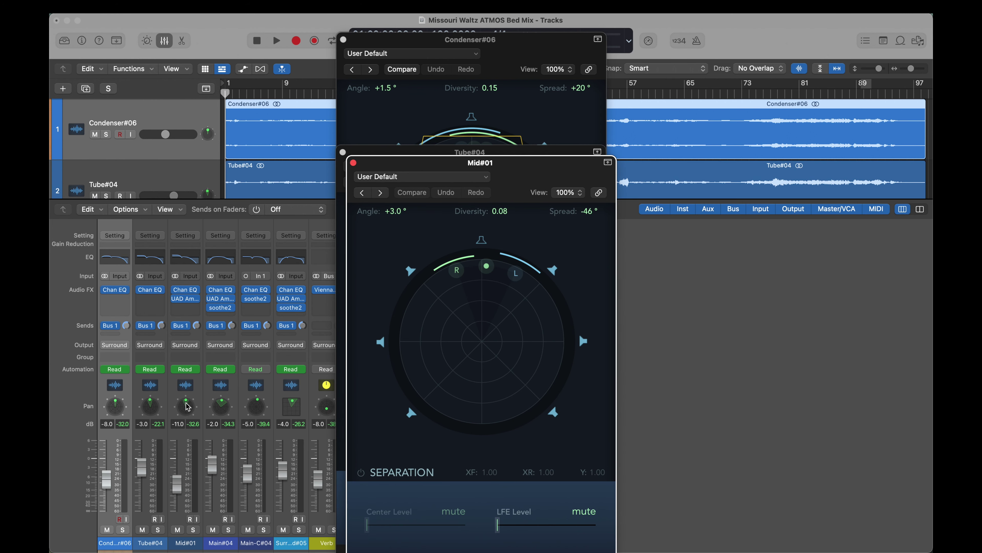
pyautogui.moveTo(530, 180); pyautogui.dragTo(374, 95)
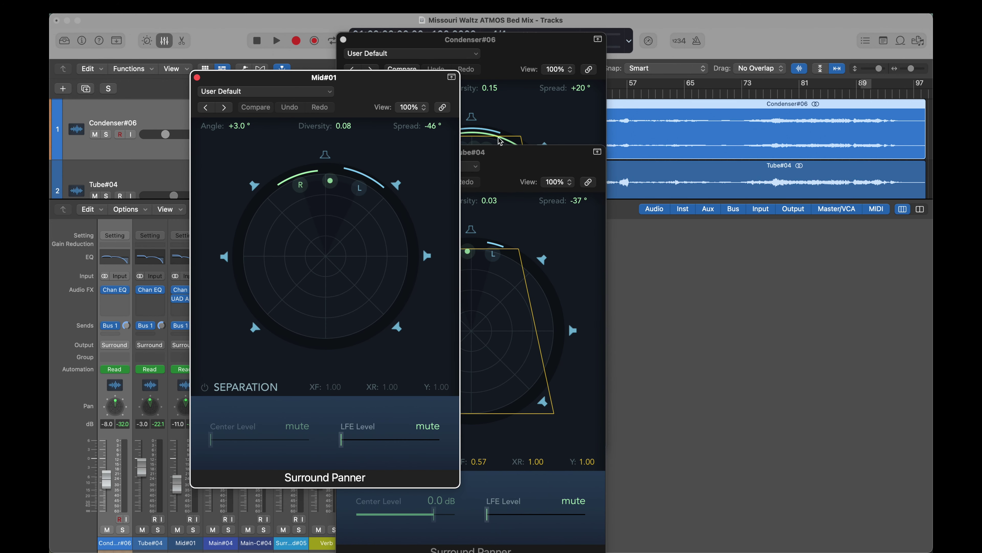
pyautogui.moveTo(785, 114); pyautogui.dragTo(819, 102)
pyautogui.click(383, 81)
pyautogui.moveTo(382, 82); pyautogui.dragTo(256, 107)
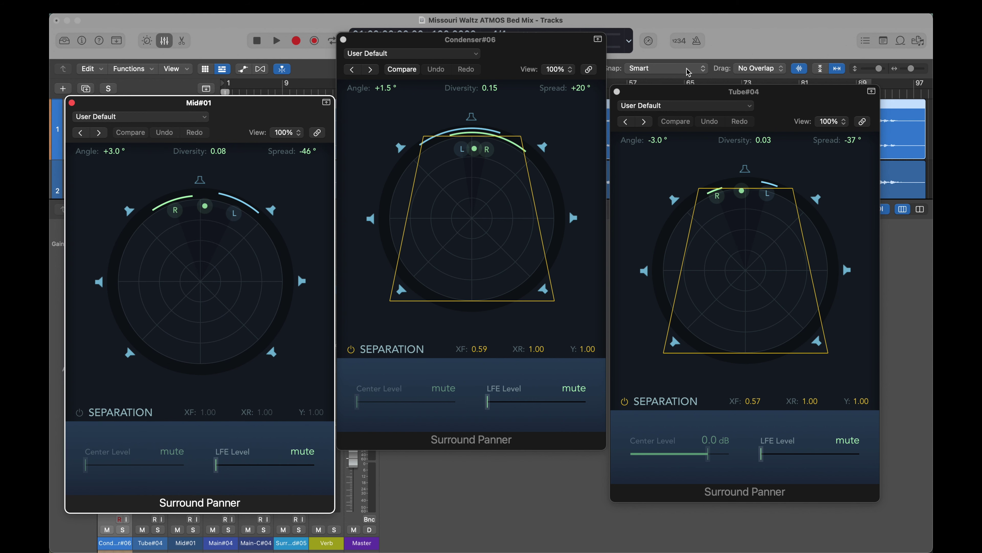
pyautogui.moveTo(677, 94); pyautogui.dragTo(674, 94)
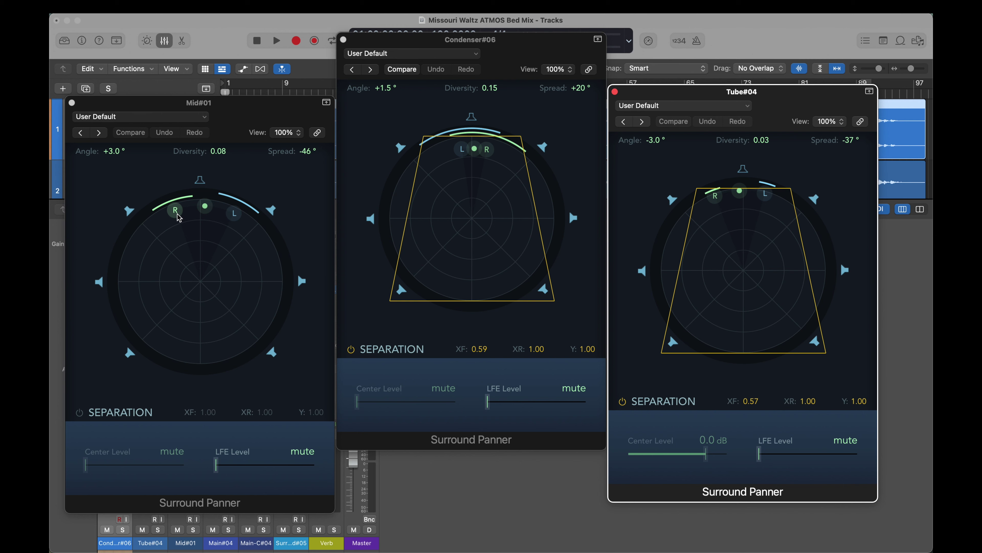
# - Adjust the surround panner spread to about -51° on Mid#01 and about -35° on Tube#04, and close the panners
pyautogui.moveTo(178, 218)
pyautogui.mouseDown()
pyautogui.moveTo(134, 228)
pyautogui.moveTo(114, 279)
pyautogui.moveTo(176, 219)
pyautogui.mouseUp()
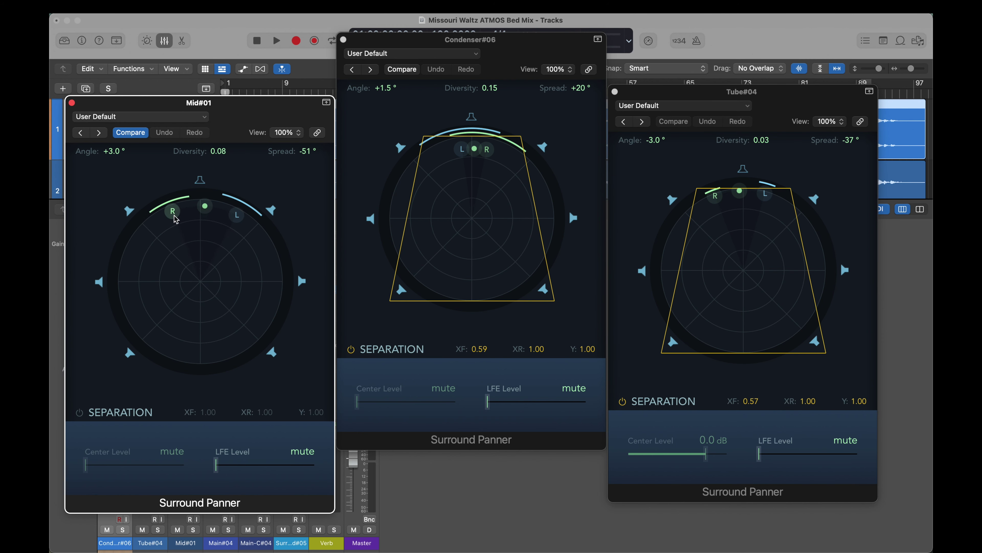
pyautogui.click(343, 39)
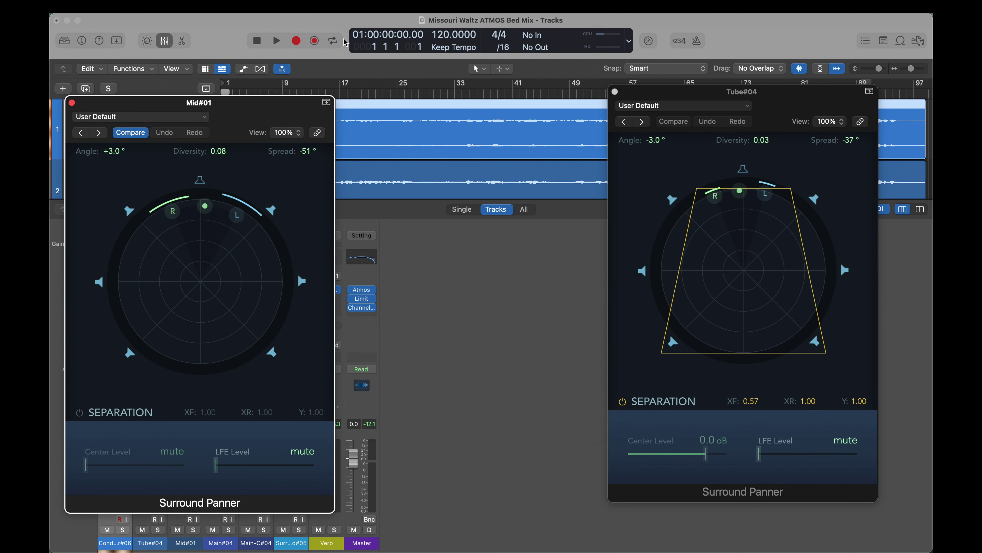
pyautogui.moveTo(267, 108); pyautogui.dragTo(526, 93)
pyautogui.moveTo(644, 95); pyautogui.dragTo(632, 93)
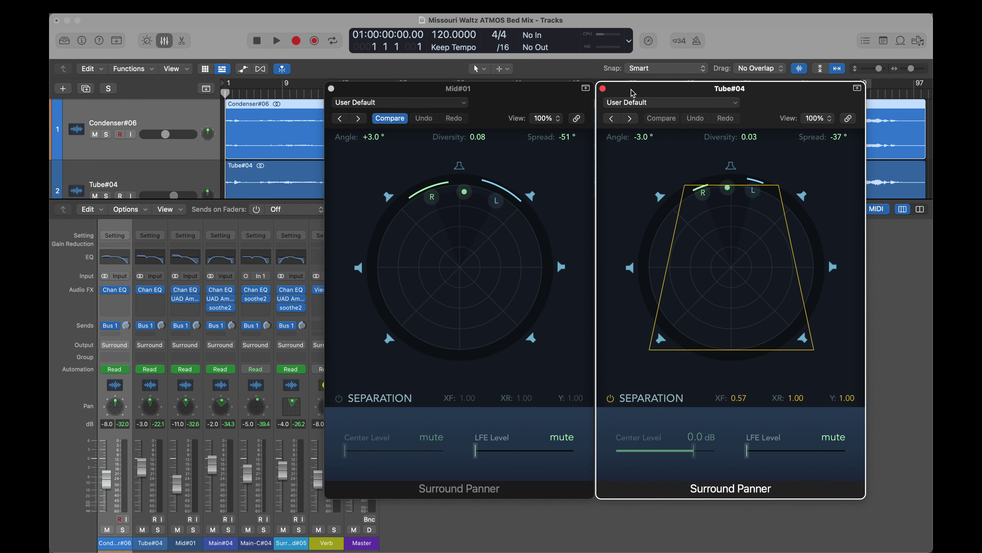
pyautogui.moveTo(704, 193)
pyautogui.mouseDown()
pyautogui.moveTo(758, 201)
pyautogui.moveTo(708, 202)
pyautogui.mouseUp()
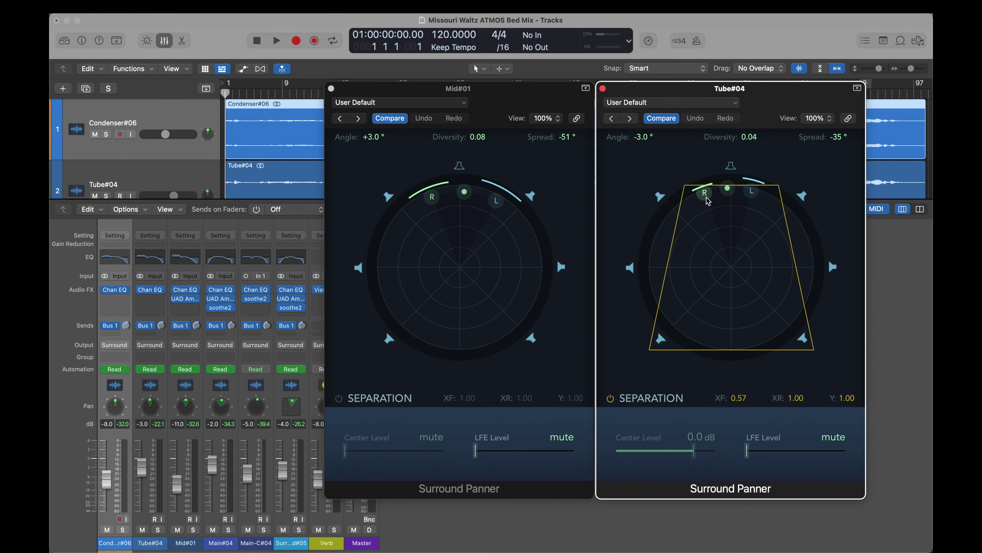
pyautogui.click(602, 88)
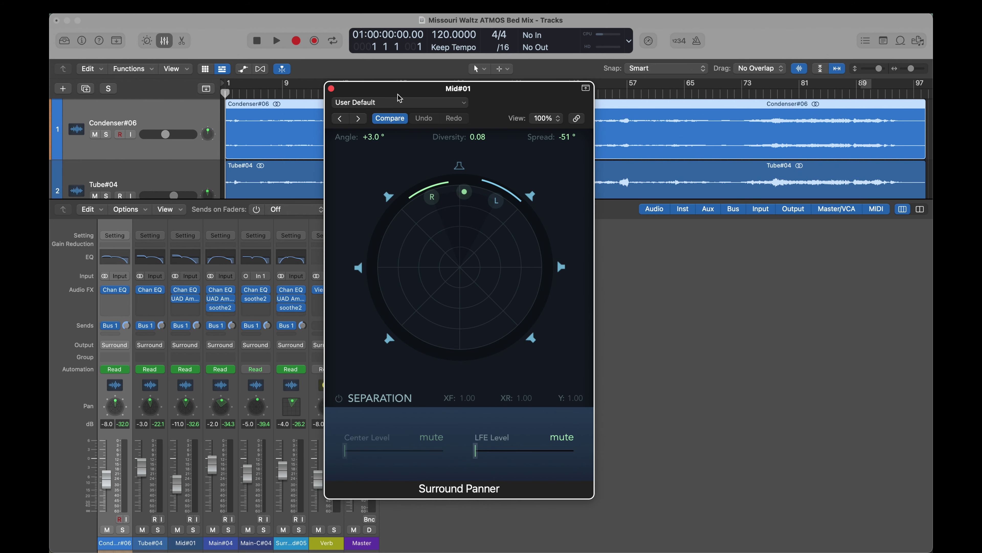
pyautogui.click(331, 89)
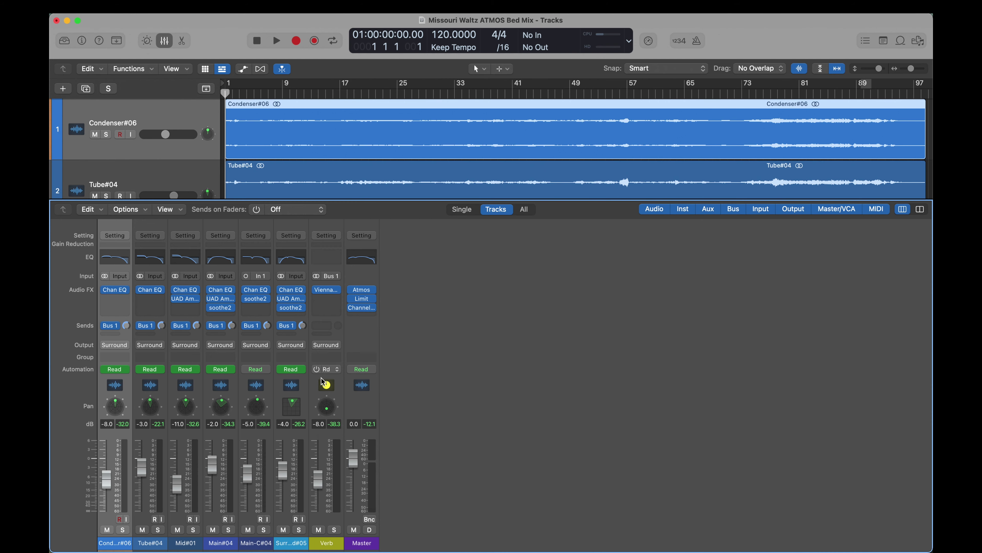
# - Open the Verb channel's Surround Balancer and Vienna Hybrid Reverb Pro, and play the mix to examine the reverb's output meters
pyautogui.doubleClick(324, 406)
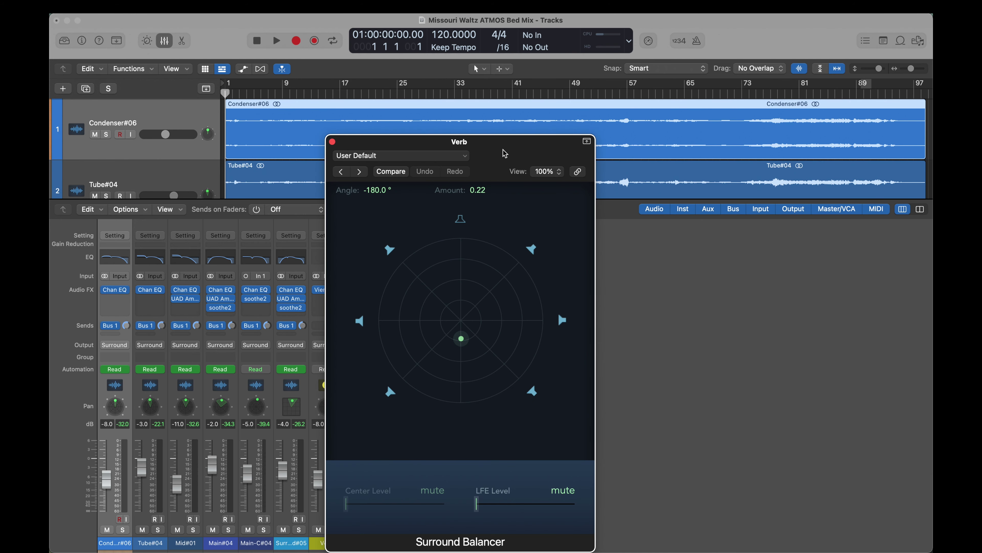
pyautogui.moveTo(505, 153); pyautogui.dragTo(620, 83)
pyautogui.click(325, 289)
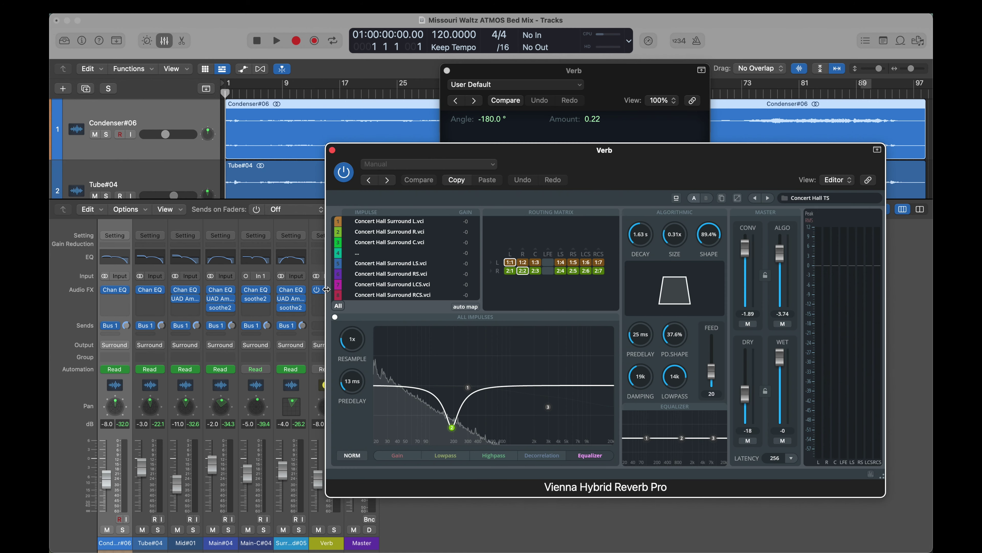
pyautogui.moveTo(737, 164); pyautogui.dragTo(503, 135)
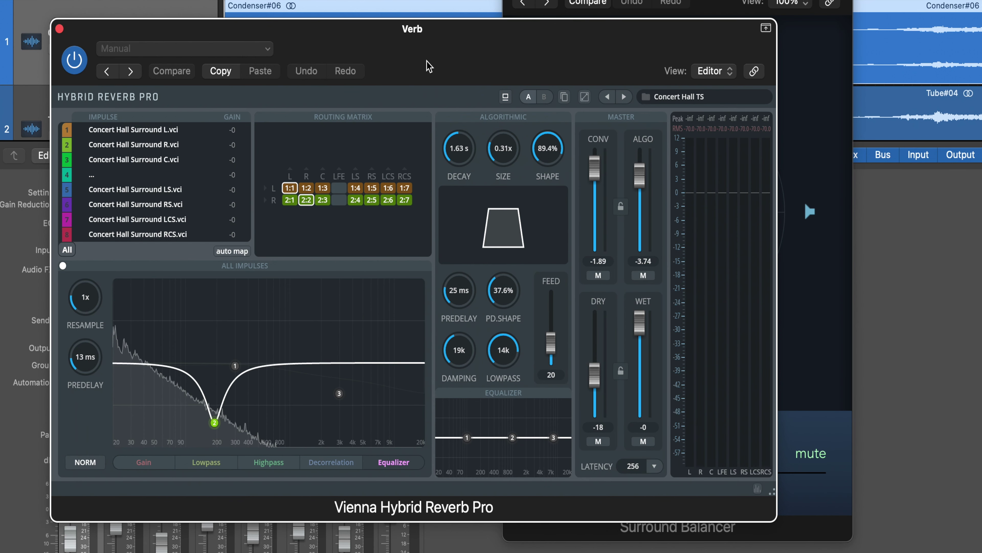
pyautogui.press('space')
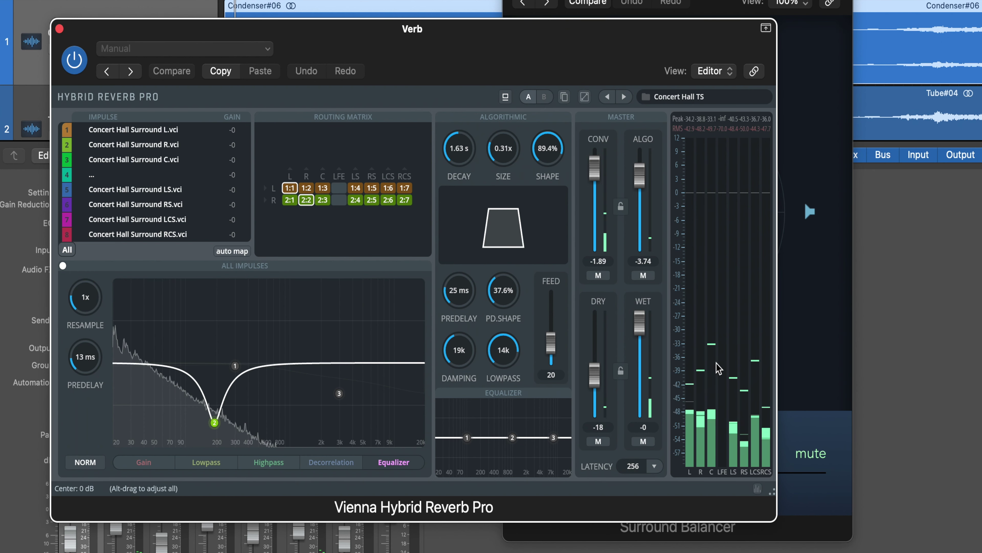
# - Look through the True Surround factory presets in Hybrid Reverb Pro and close the preset browser
pyautogui.click(713, 100)
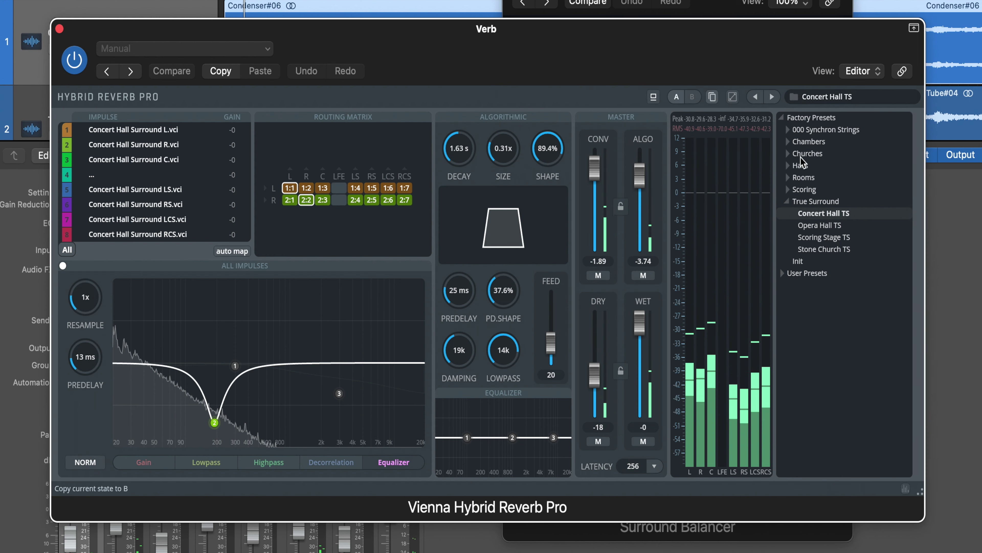
pyautogui.click(814, 204)
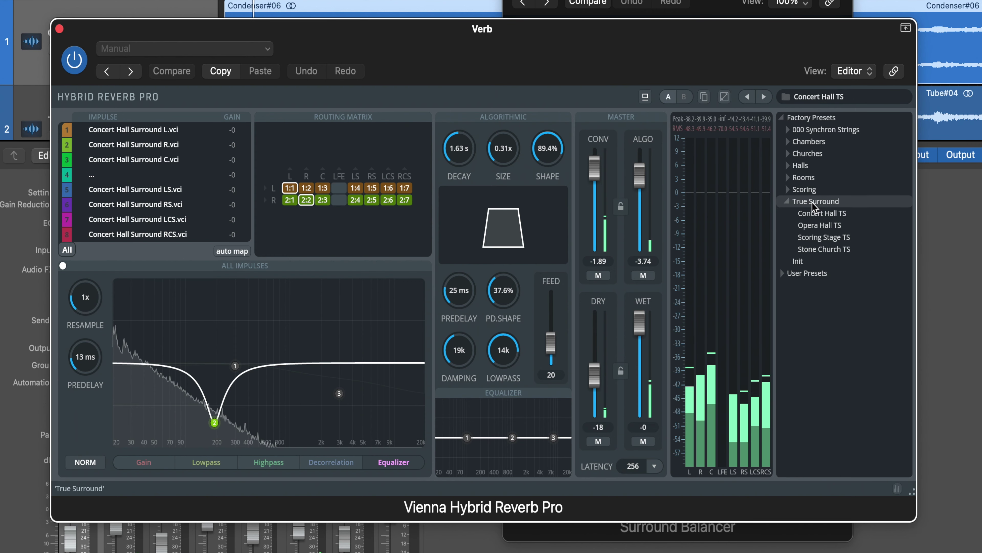
pyautogui.click(814, 203)
pyautogui.click(797, 104)
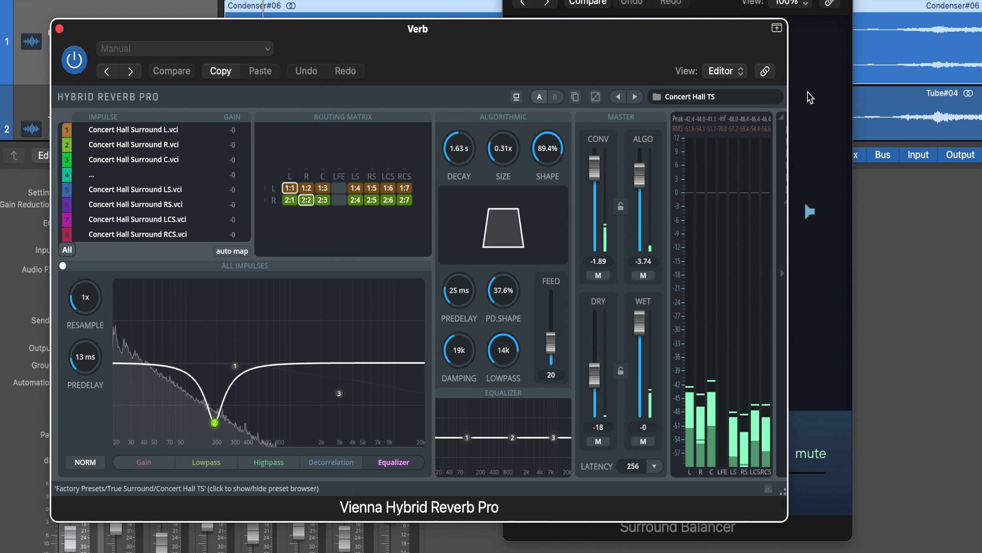
# - Return to the Verb channel's Surround Balancer, closing the reverb plug-in and stopping playback
pyautogui.click(818, 248)
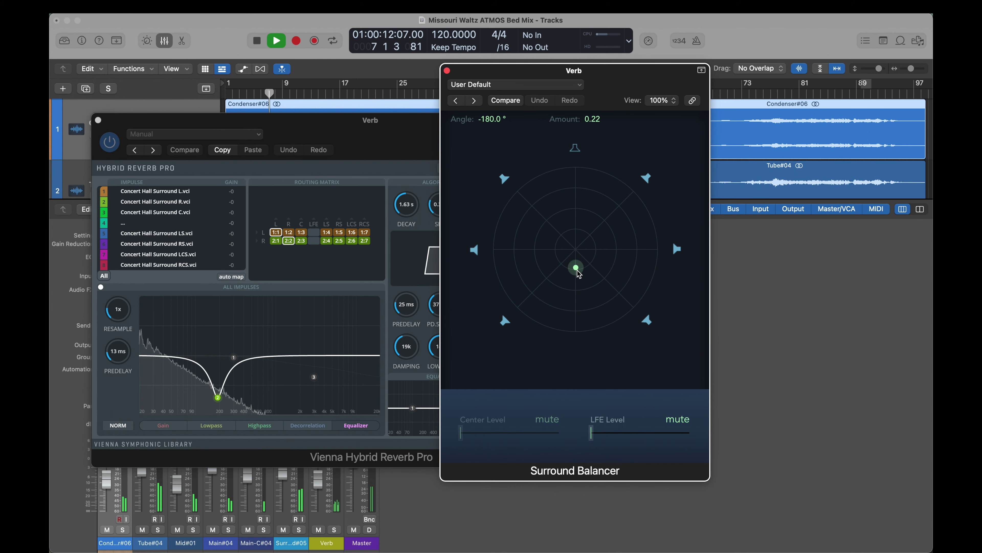
pyautogui.click(98, 120)
pyautogui.press('space')
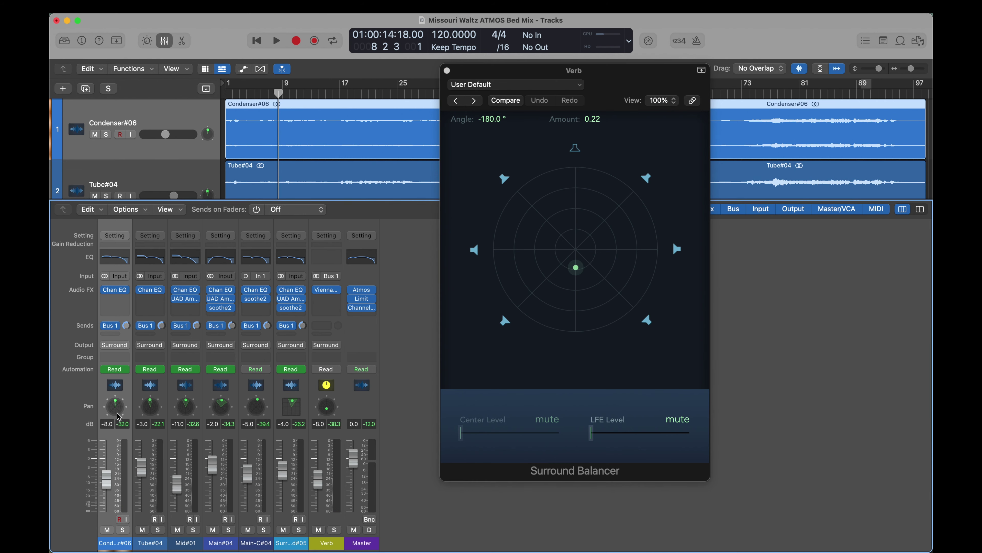
# - Set the front separation XF to 0.52 in Tube#04's Surround Panner, closing the Verb balancer and the panner
pyautogui.doubleClick(154, 410)
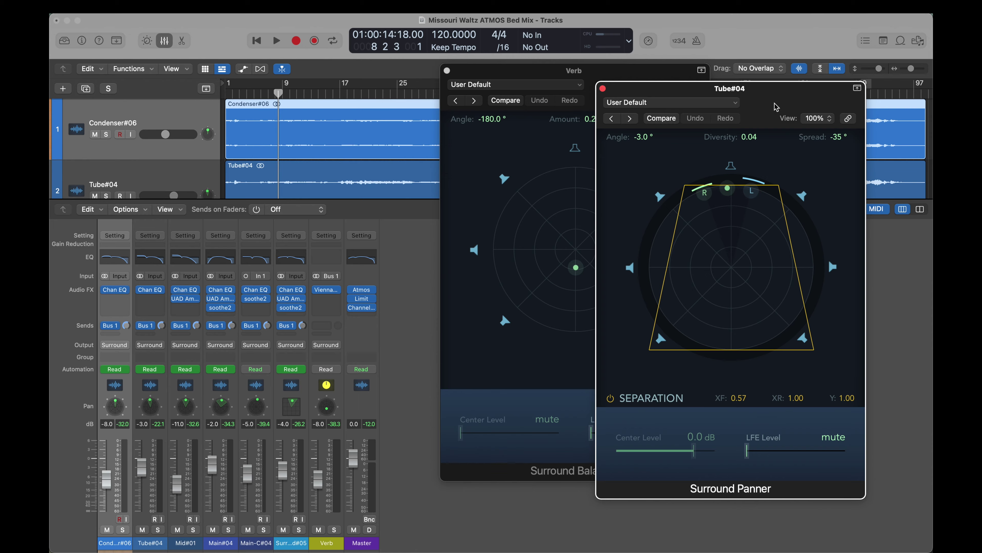
pyautogui.moveTo(657, 89); pyautogui.dragTo(231, 109)
pyautogui.click(447, 71)
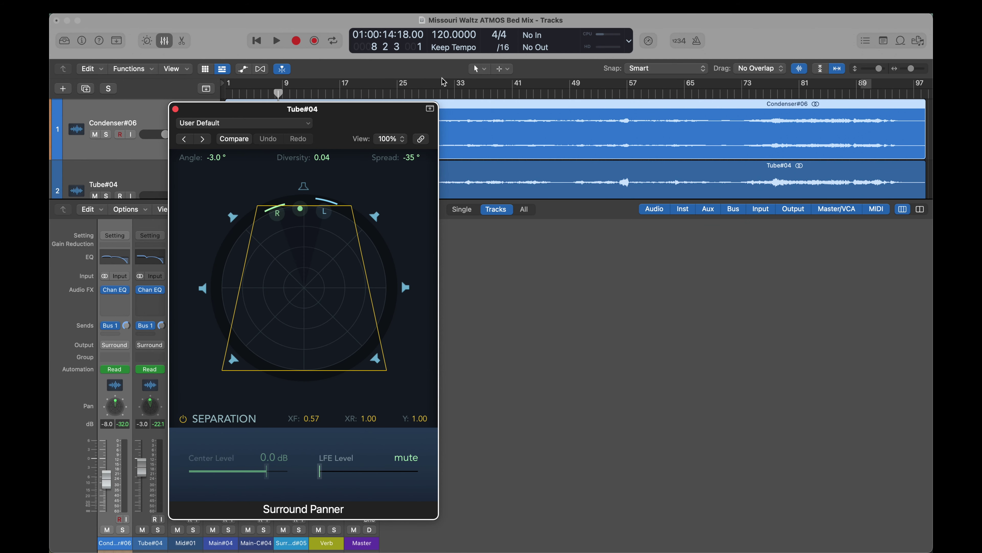
pyautogui.moveTo(312, 418)
pyautogui.mouseDown()
pyautogui.moveTo(311, 399)
pyautogui.moveTo(312, 421)
pyautogui.mouseUp()
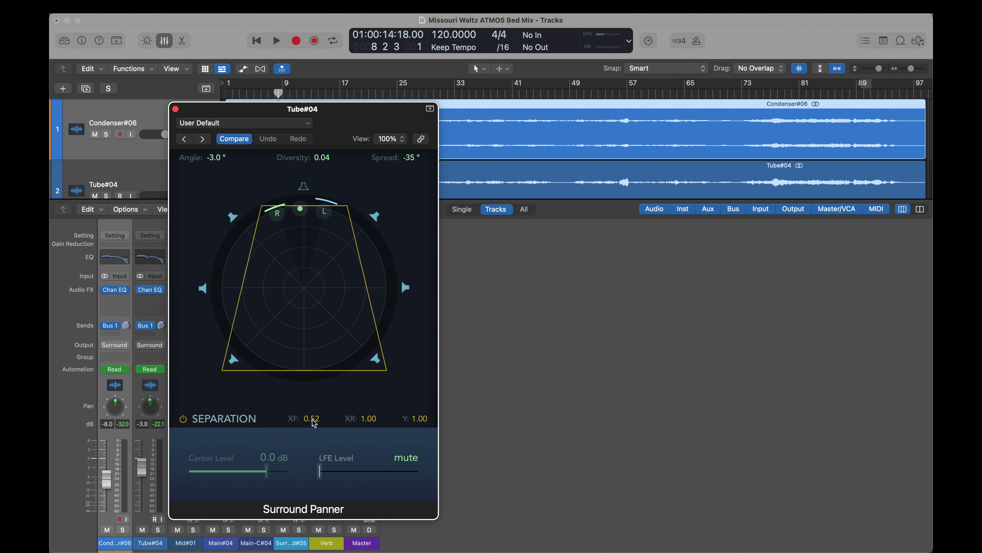
pyautogui.click(175, 109)
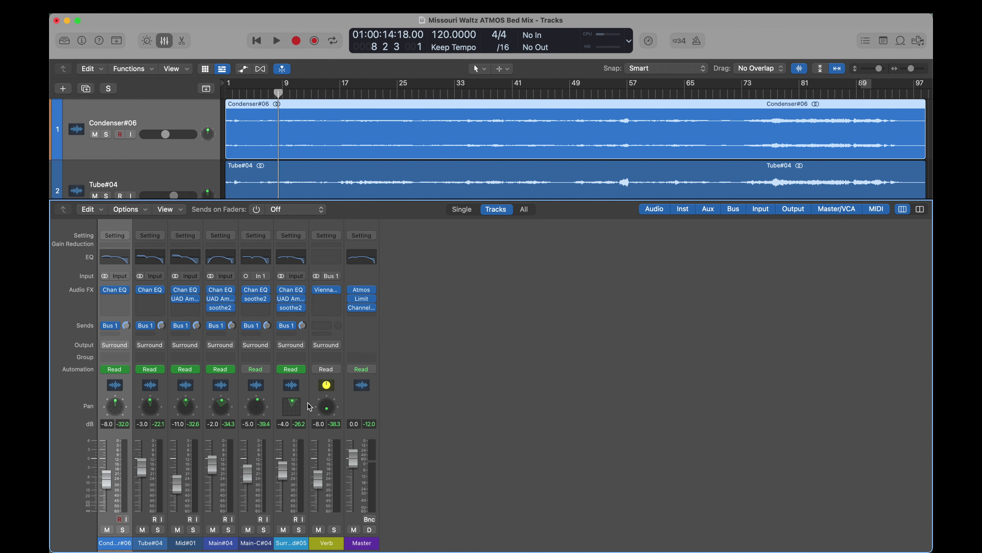
# - Examine Surround#05's 3D Object Panner beside the Master's Dolby Atmos plug-in and its list of bed channels and objects, and close both
pyautogui.click(303, 388)
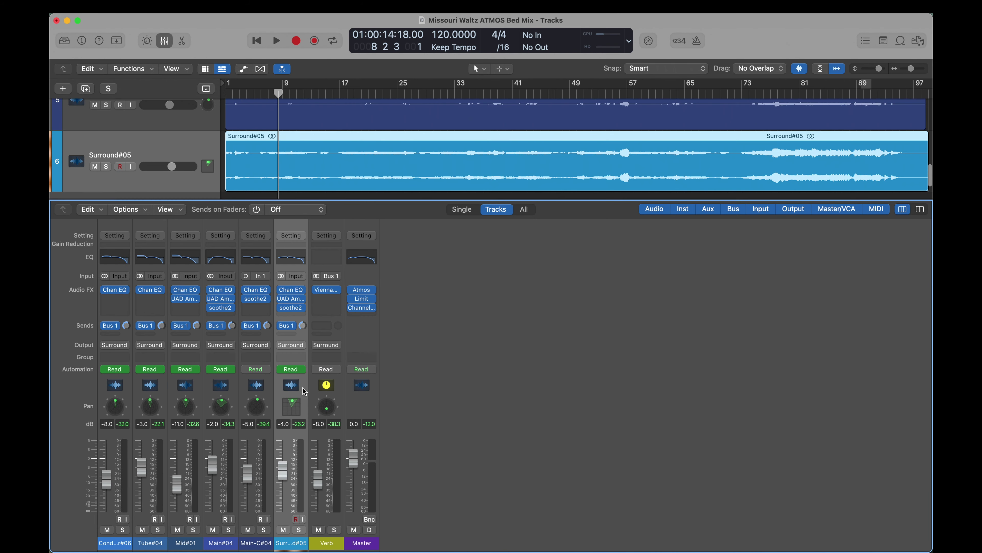
pyautogui.doubleClick(295, 411)
pyautogui.moveTo(526, 143); pyautogui.dragTo(638, 95)
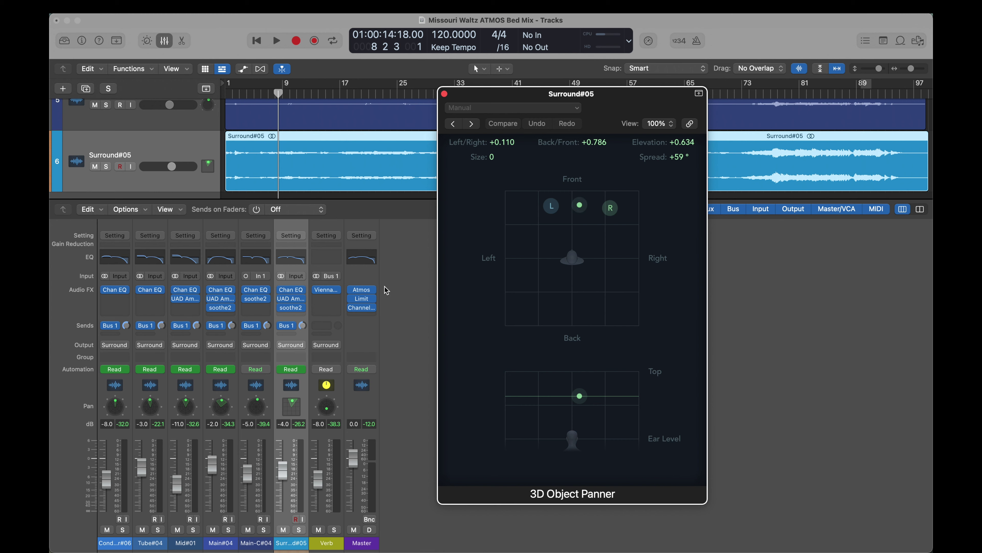
pyautogui.click(363, 293)
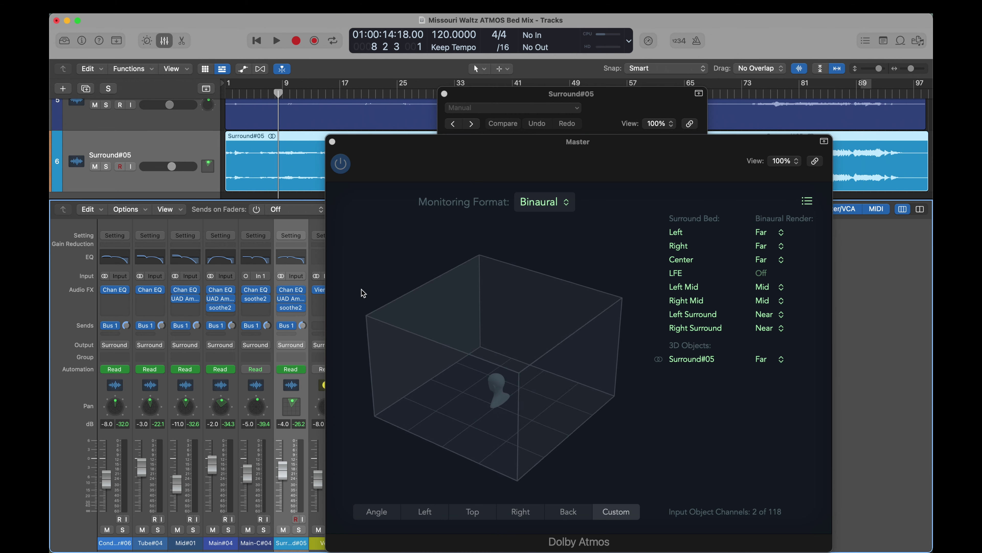
pyautogui.moveTo(723, 160); pyautogui.dragTo(491, 91)
pyautogui.moveTo(638, 95); pyautogui.dragTo(805, 85)
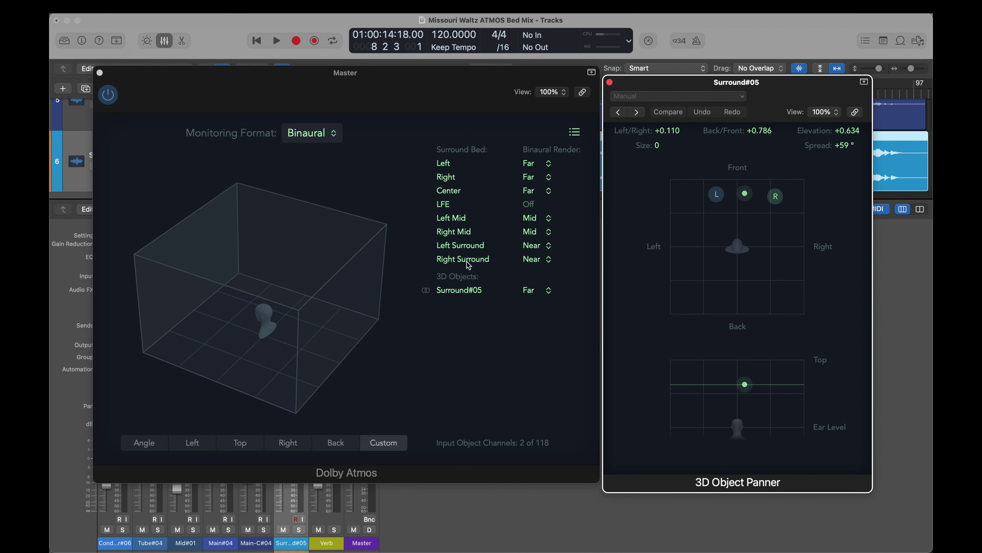
pyautogui.click(100, 73)
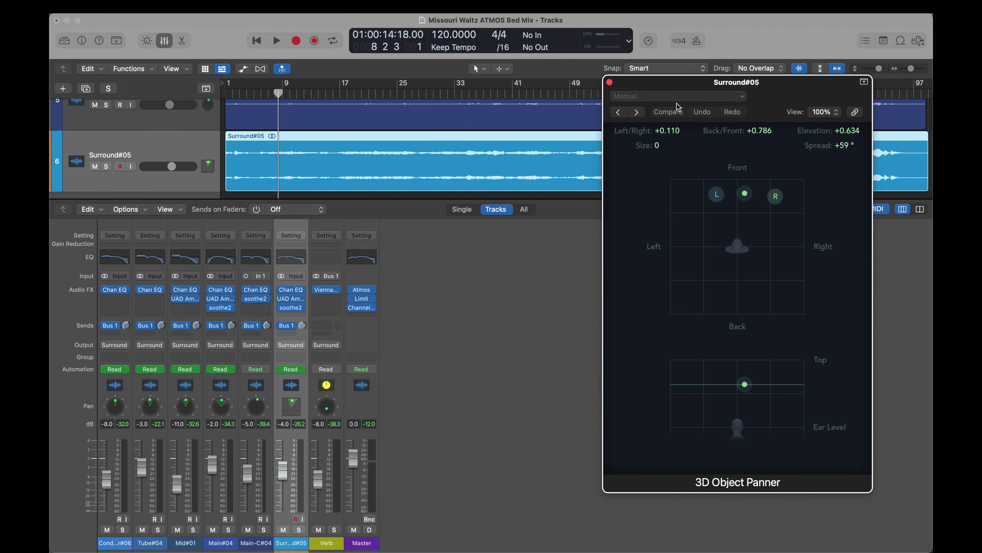
pyautogui.click(610, 82)
# - Review the Surround Format choices in the project's Dolby Atmos audio settings, keeping 7.1, and close the settings
pyautogui.click(270, 6)
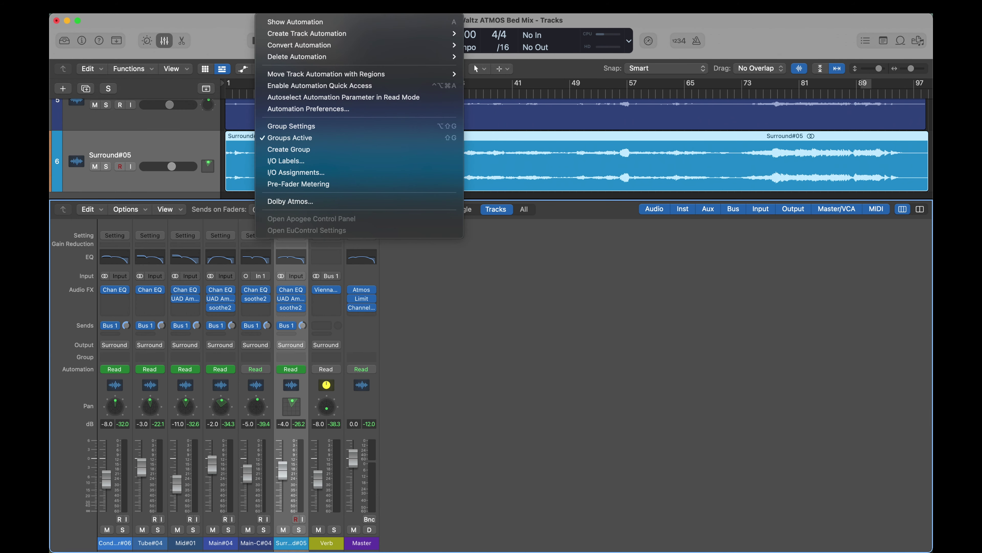
pyautogui.click(309, 202)
pyautogui.click(510, 267)
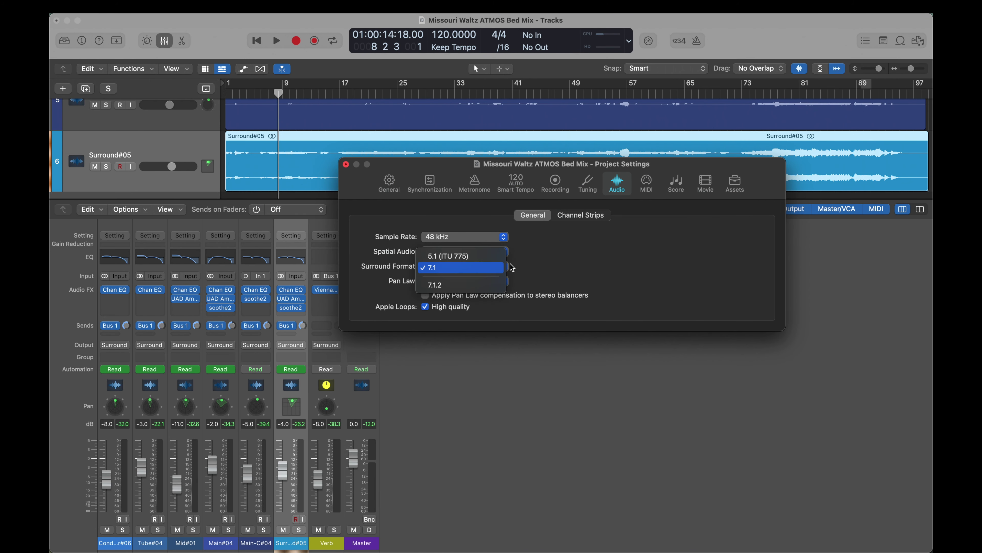
pyautogui.click(456, 269)
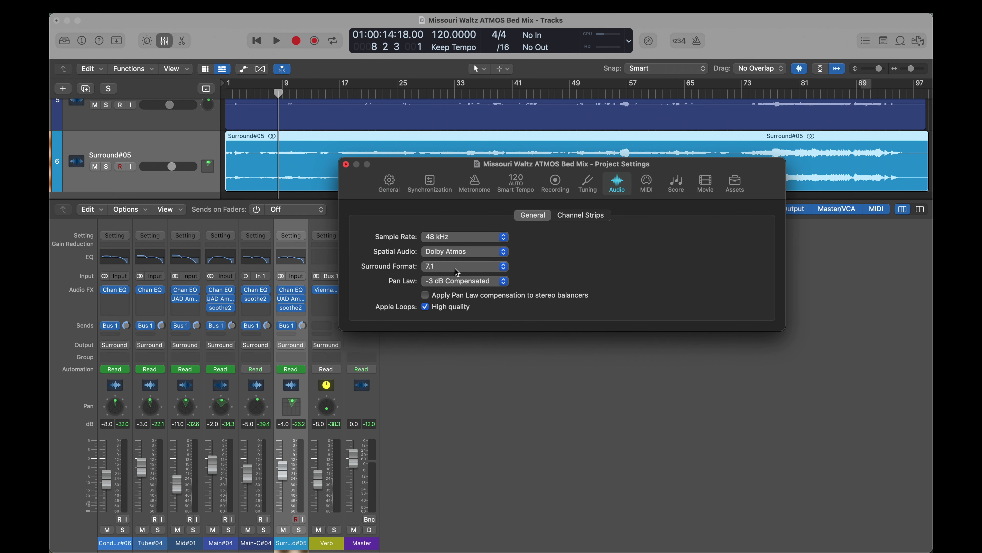
pyautogui.click(346, 165)
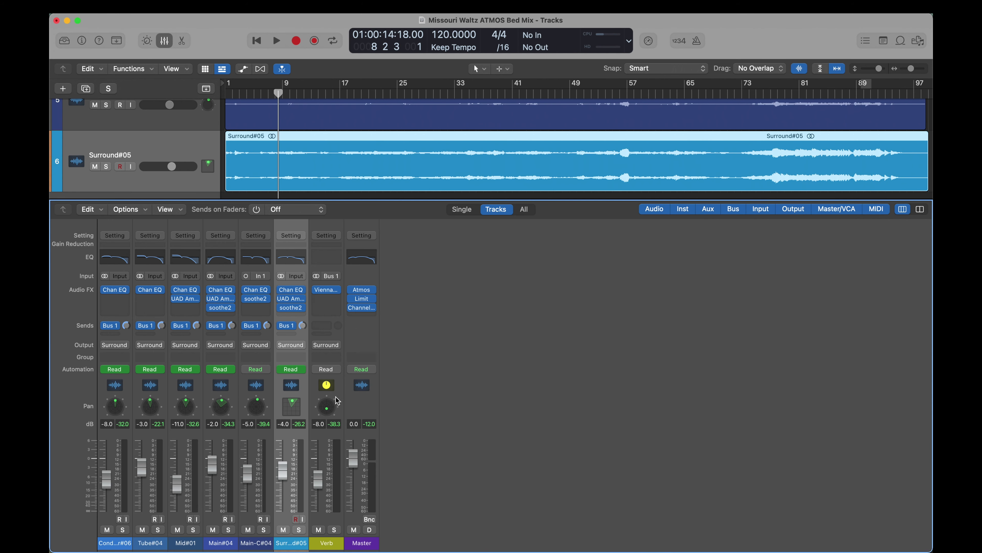
# - Raise Surround#05's elevation to +0.794 in the 3D Object Panner and close the panner
pyautogui.doubleClick(297, 415)
pyautogui.moveTo(762, 69); pyautogui.dragTo(570, 103)
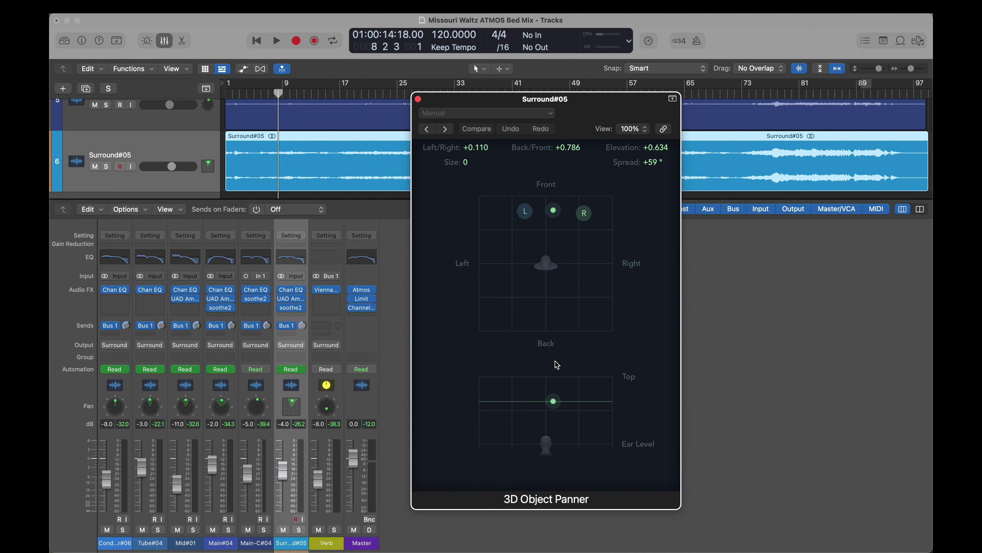
pyautogui.moveTo(658, 147)
pyautogui.mouseDown()
pyautogui.moveTo(658, 133)
pyautogui.moveTo(658, 159)
pyautogui.moveTo(658, 140)
pyautogui.mouseUp()
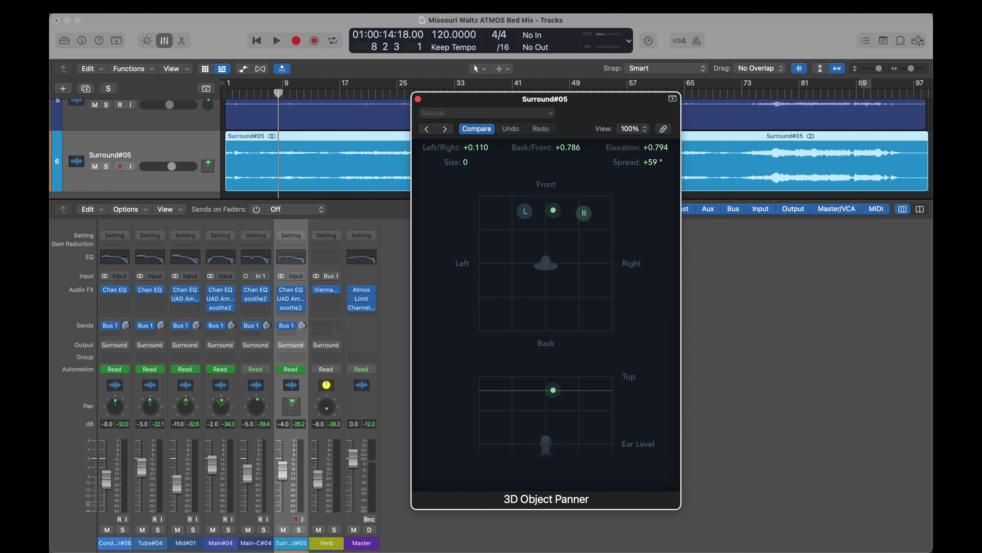
pyautogui.click(417, 100)
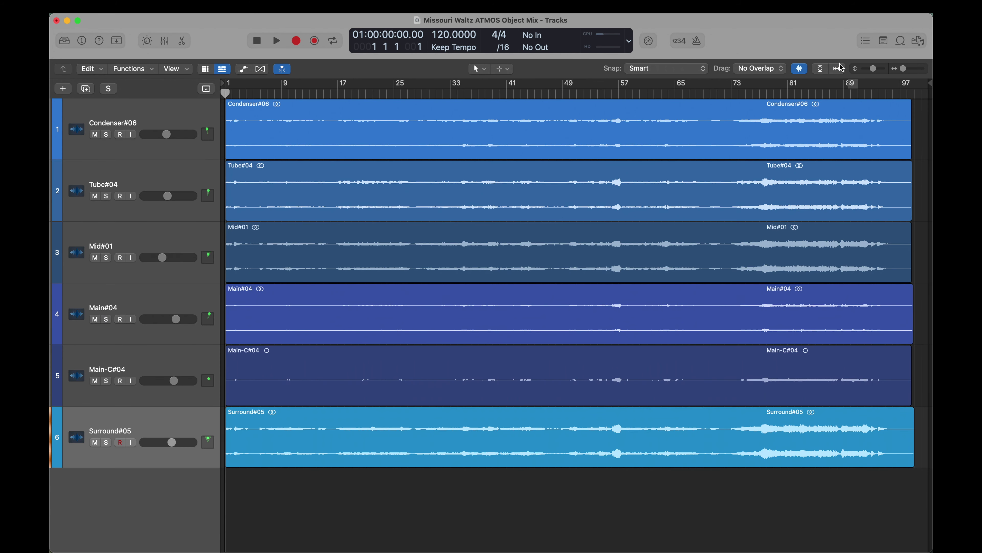
# - Show the mixer in the Missouri Waltz Atmos Object Mix and play it while examining the objects in the Master's Dolby Atmos plug-in
pyautogui.press('x')
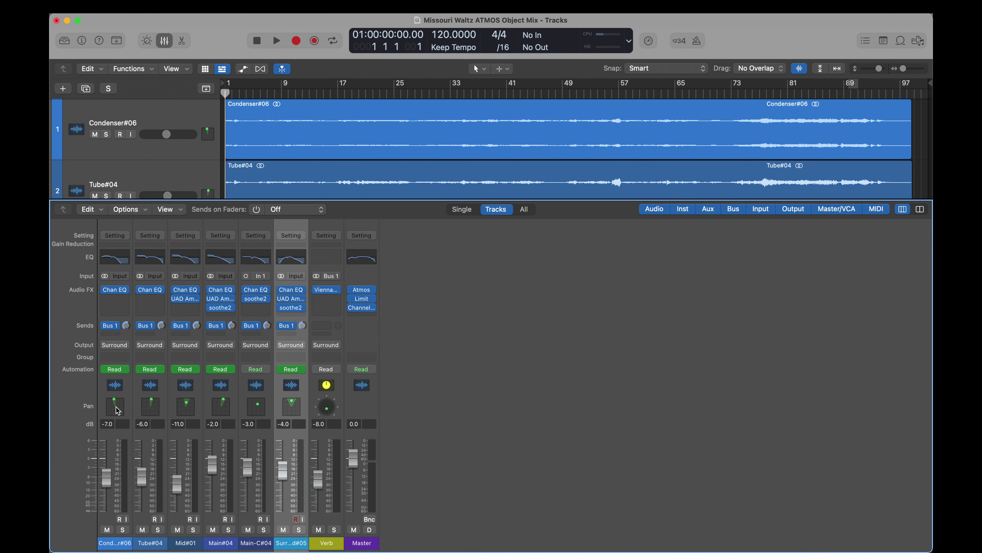
pyautogui.moveTo(365, 293)
pyautogui.press('space')
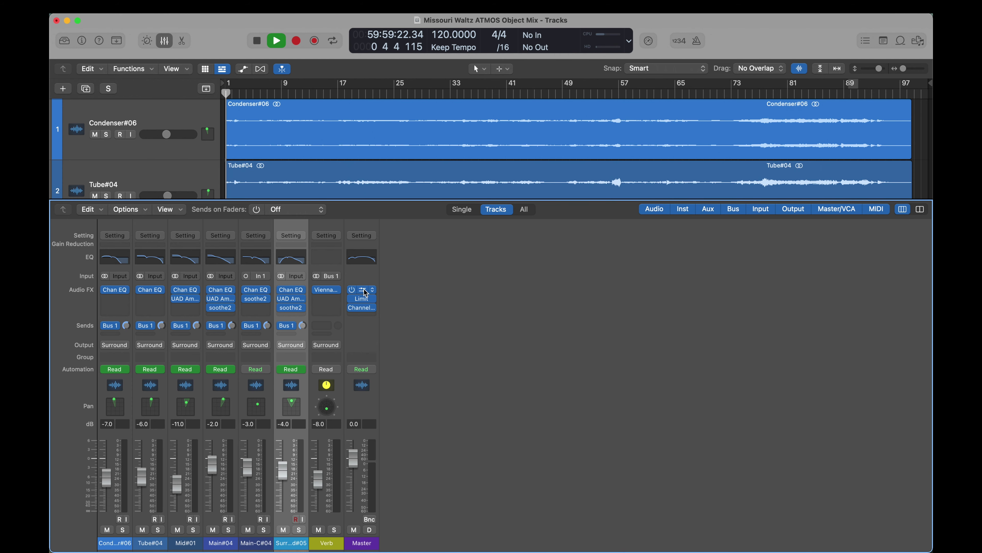
pyautogui.click(366, 292)
pyautogui.moveTo(515, 424); pyautogui.dragTo(581, 357)
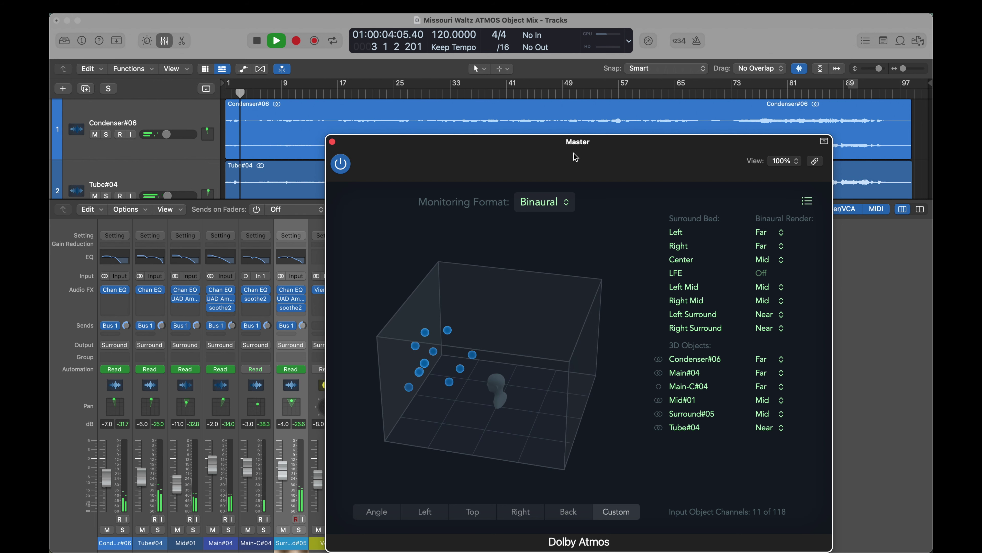
pyautogui.moveTo(562, 157); pyautogui.dragTo(675, 124)
# - Examine the 3D Object Panner positions of all six tracks from Condenser#06 to Surround#05, and close the panners
pyautogui.doubleClick(117, 408)
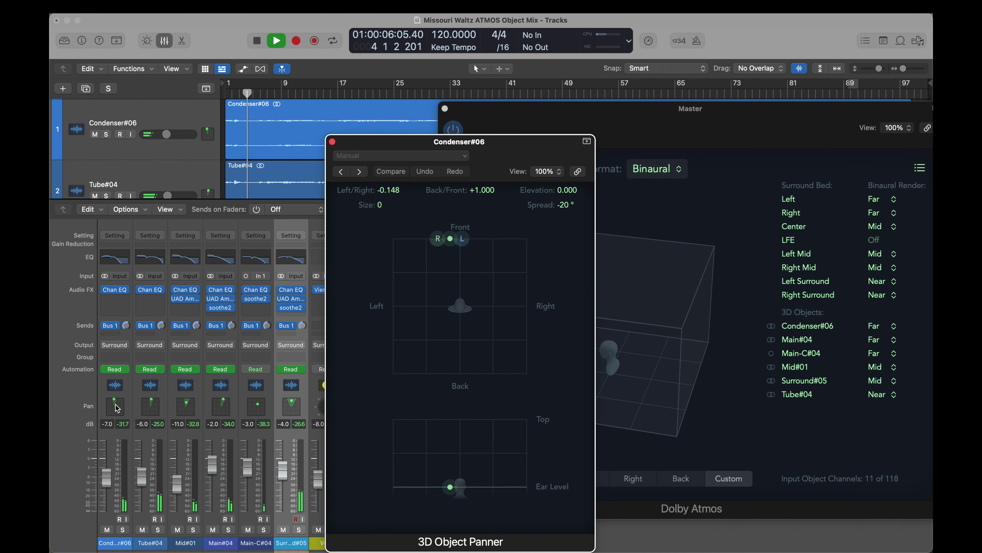
pyautogui.doubleClick(159, 409)
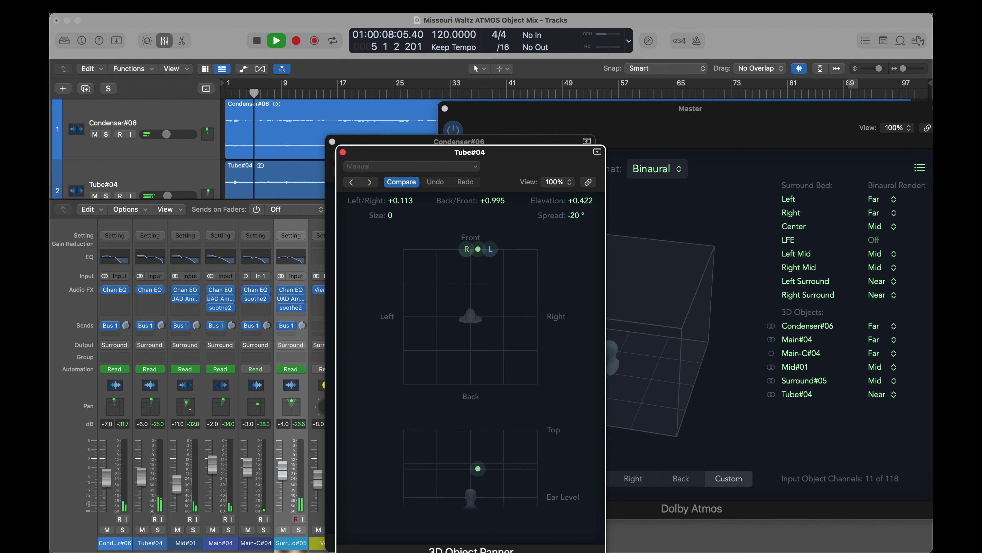
pyautogui.doubleClick(177, 409)
pyautogui.doubleClick(224, 411)
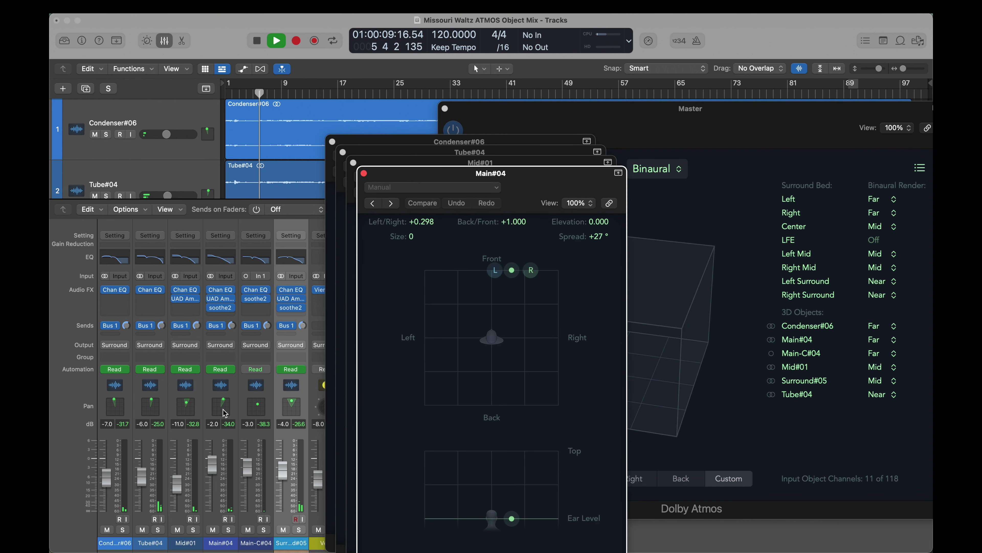
pyautogui.doubleClick(256, 411)
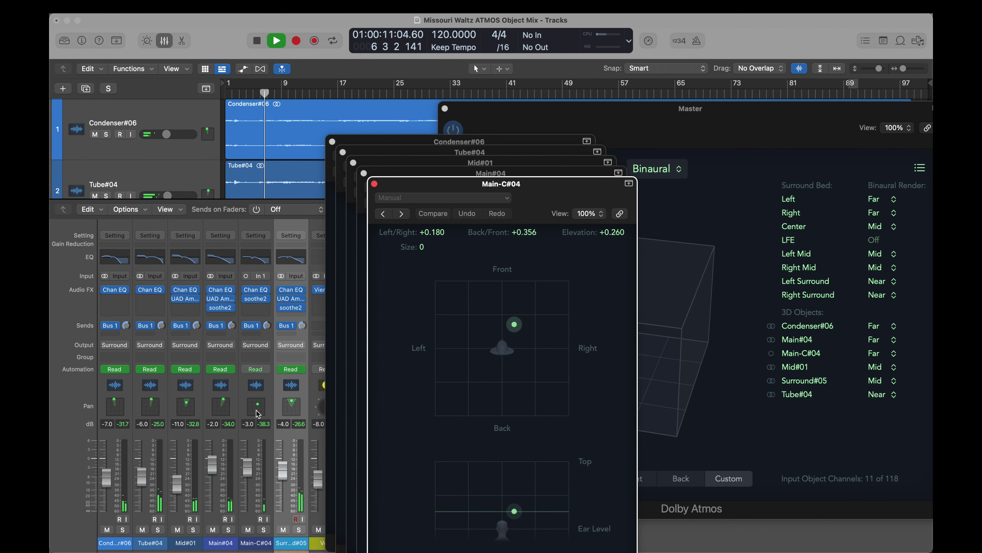
pyautogui.doubleClick(291, 406)
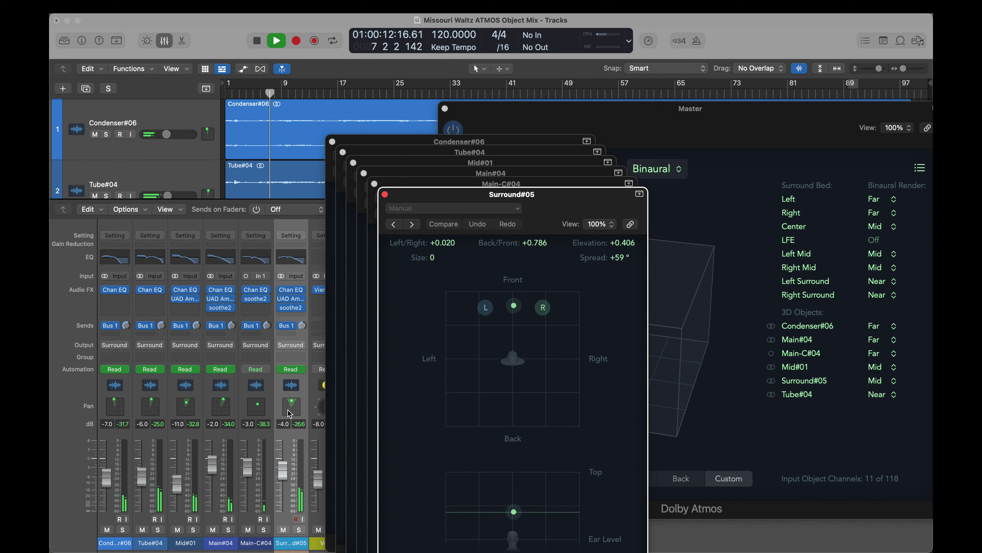
pyautogui.click(386, 195)
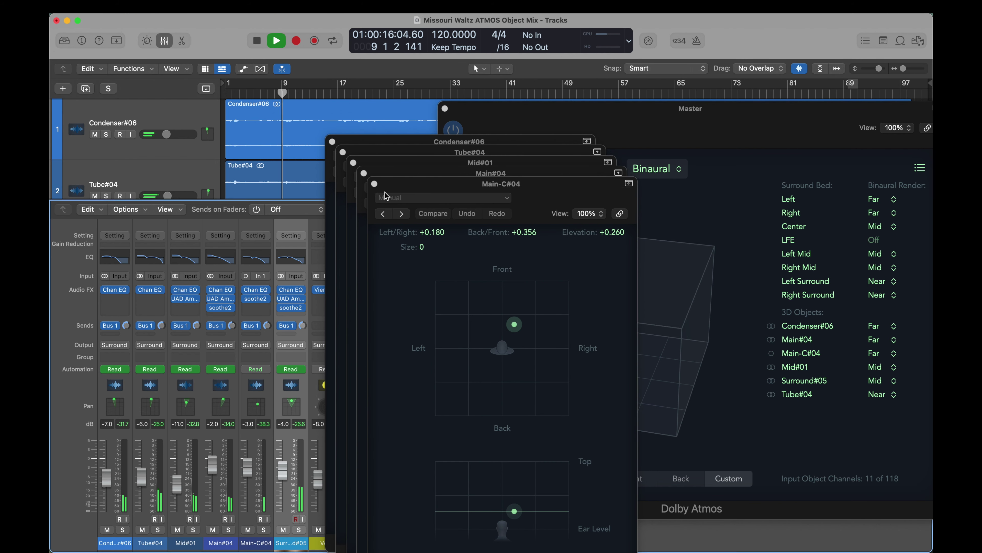
pyautogui.click(374, 183)
pyautogui.click(363, 173)
pyautogui.keyDown('alt'); pyautogui.click(353, 163); pyautogui.keyUp('alt')
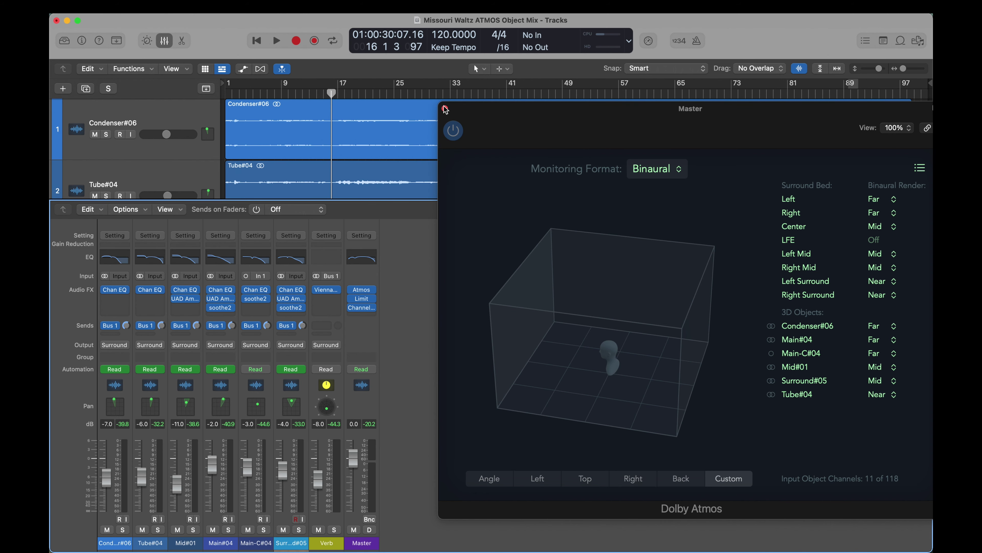
# - Try the Near binaural render mode on the Left bed channel in the Dolby Atmos plug-in and return it to Far
pyautogui.moveTo(560, 114); pyautogui.dragTo(512, 119)
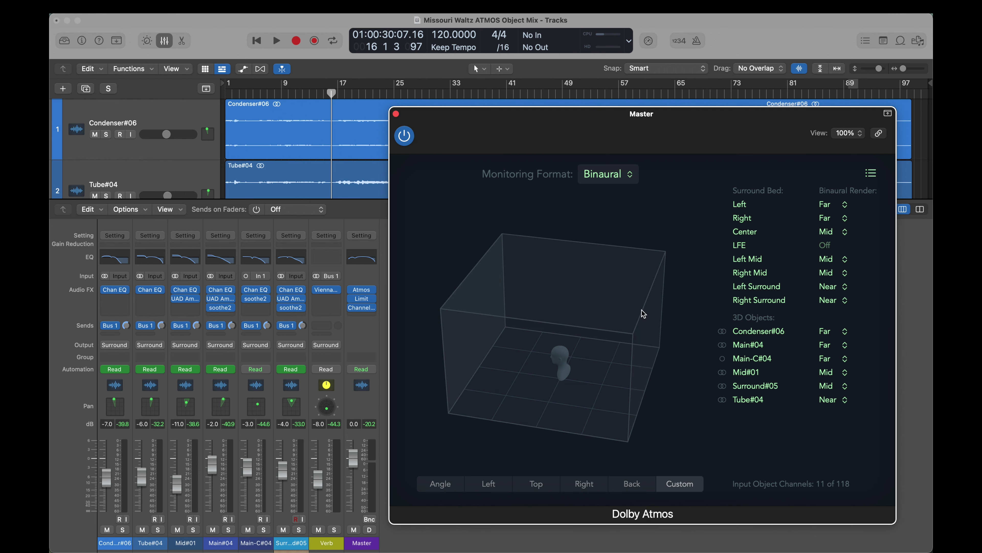
pyautogui.click(843, 204)
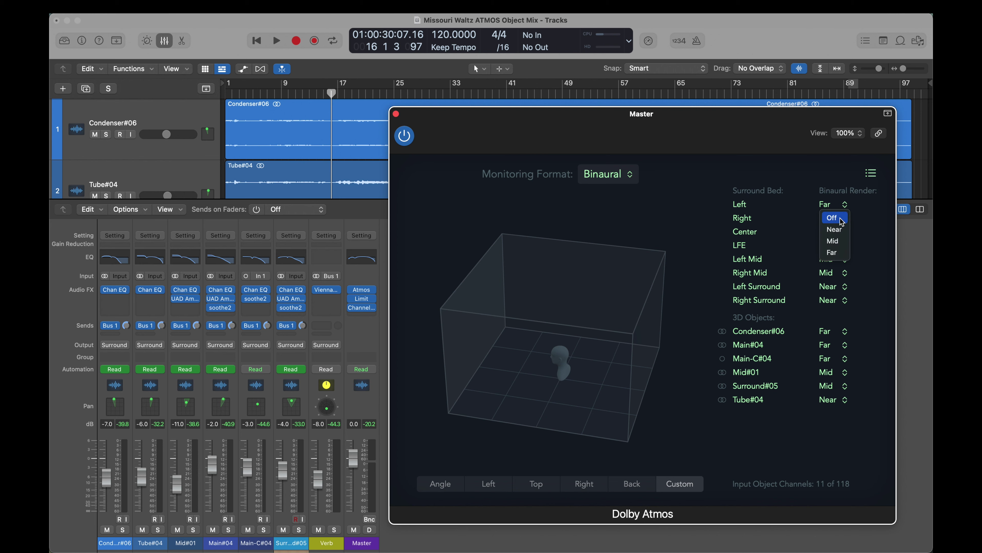
pyautogui.click(834, 229)
pyautogui.click(844, 205)
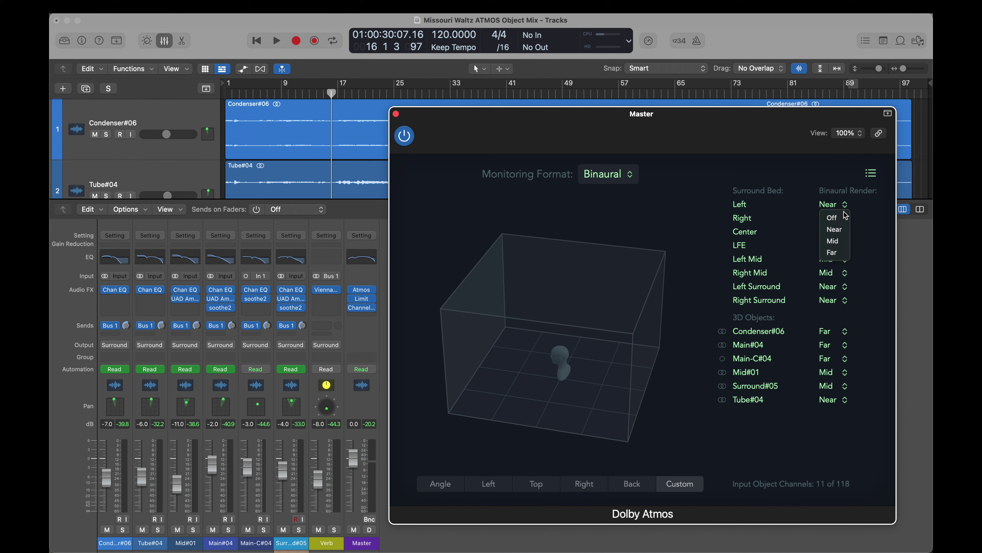
pyautogui.click(845, 253)
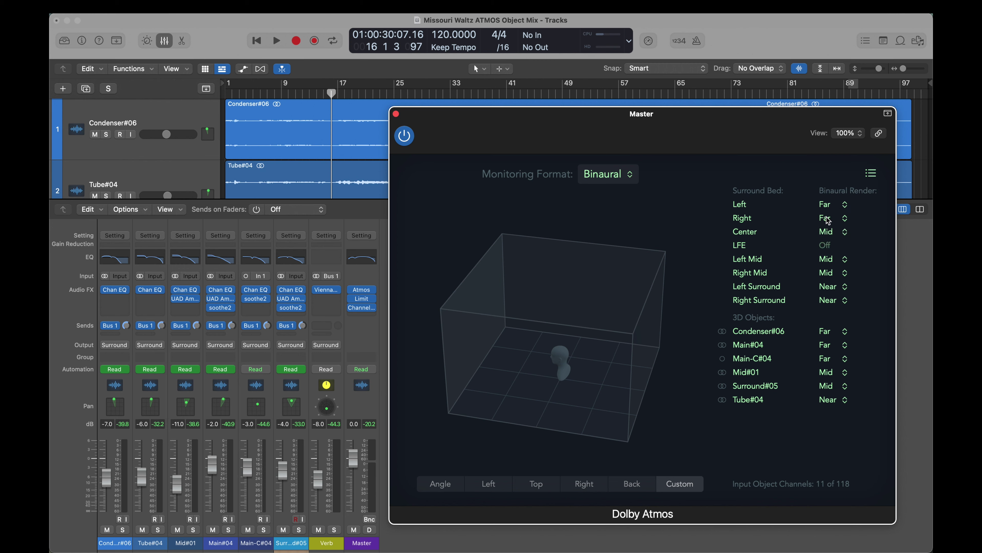
# - Review the bed channels' binaural render options, play the mix briefly to examine the object display, and close the Dolby Atmos plug-in
pyautogui.click(827, 220)
pyautogui.click(845, 262)
pyautogui.click(846, 205)
pyautogui.click(845, 204)
pyautogui.press('space')
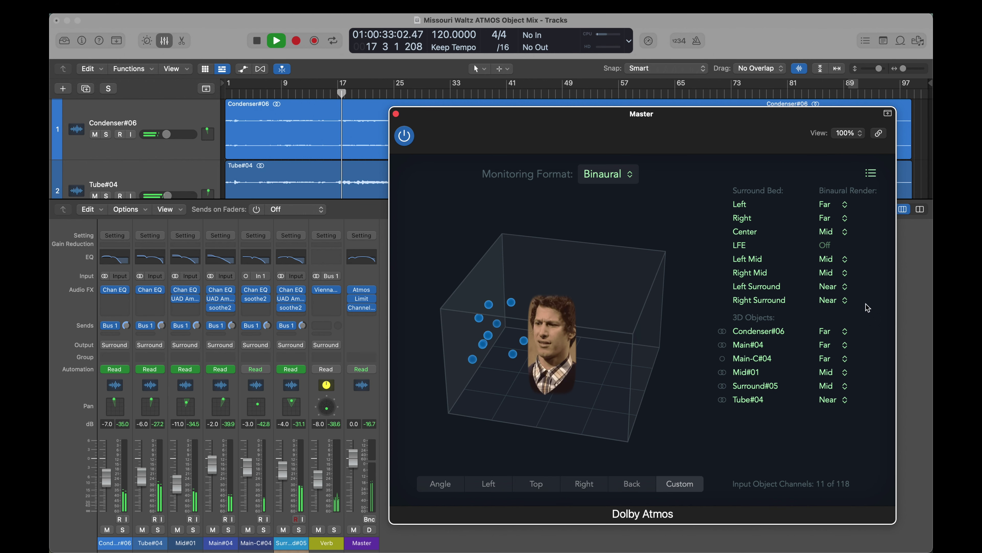
pyautogui.press('space')
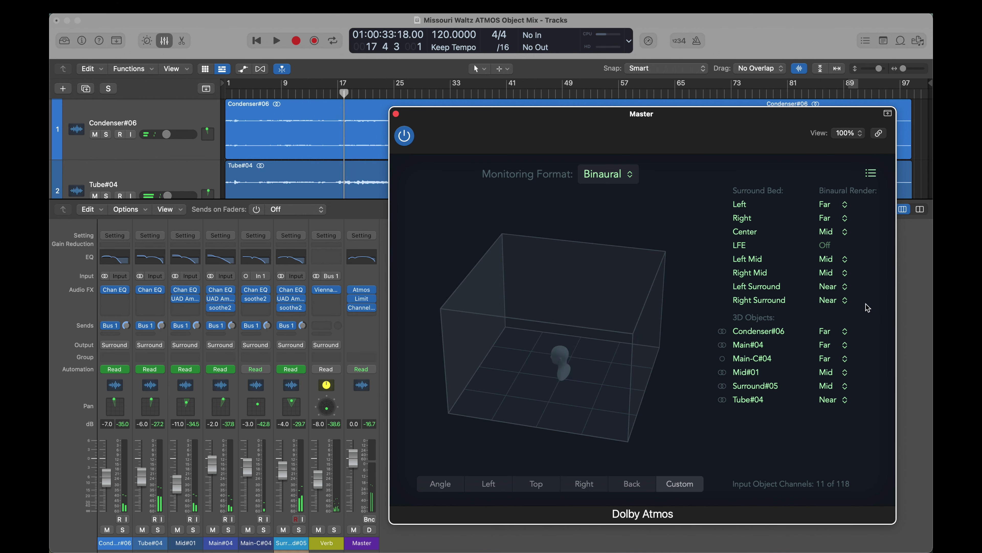
pyautogui.click(396, 115)
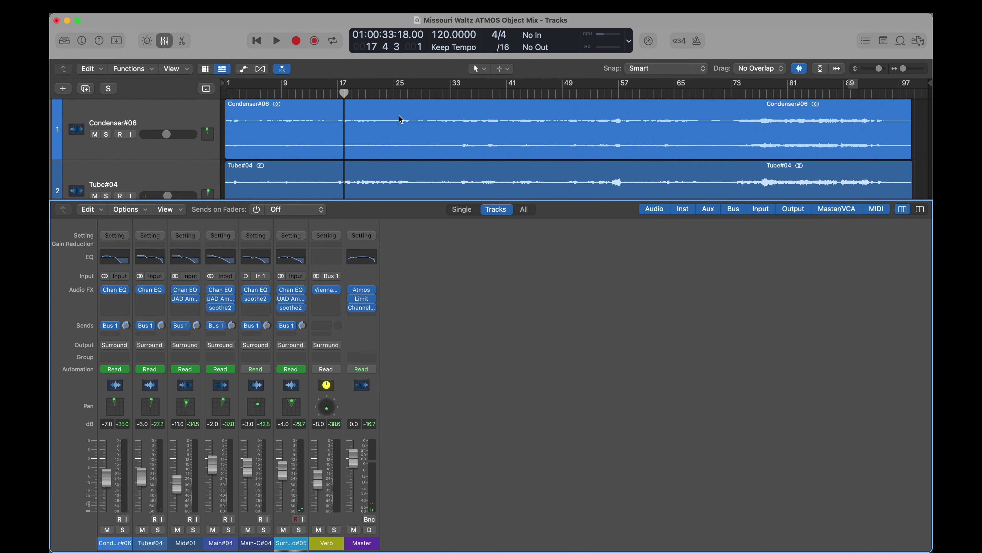
# - Place Surround#05's 3D Object Panner and the Master's Dolby Atmos plug-in side by side, and play the mix
pyautogui.moveTo(292, 331)
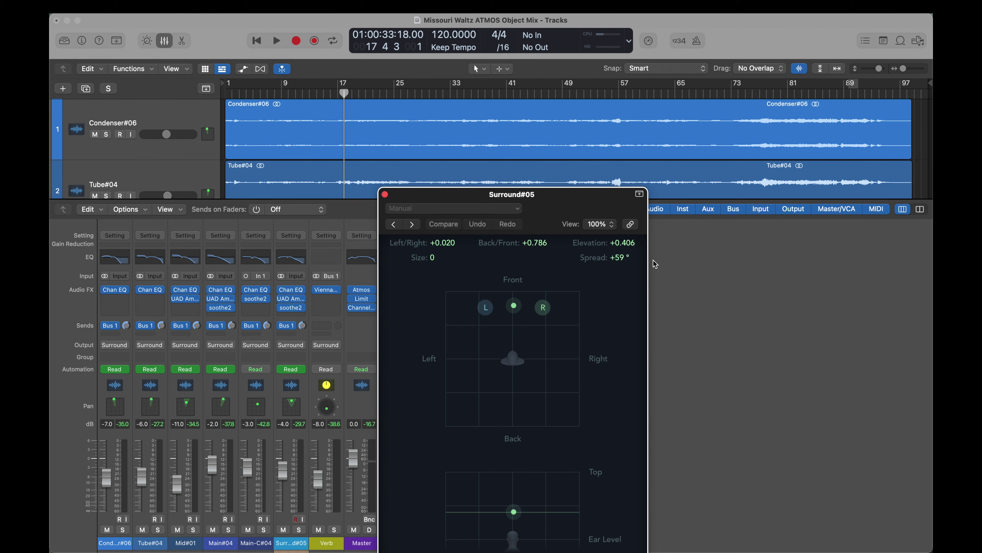
pyautogui.moveTo(572, 211); pyautogui.dragTo(738, 84)
pyautogui.click(361, 289)
pyautogui.moveTo(707, 136); pyautogui.dragTo(385, 136)
pyautogui.press('space')
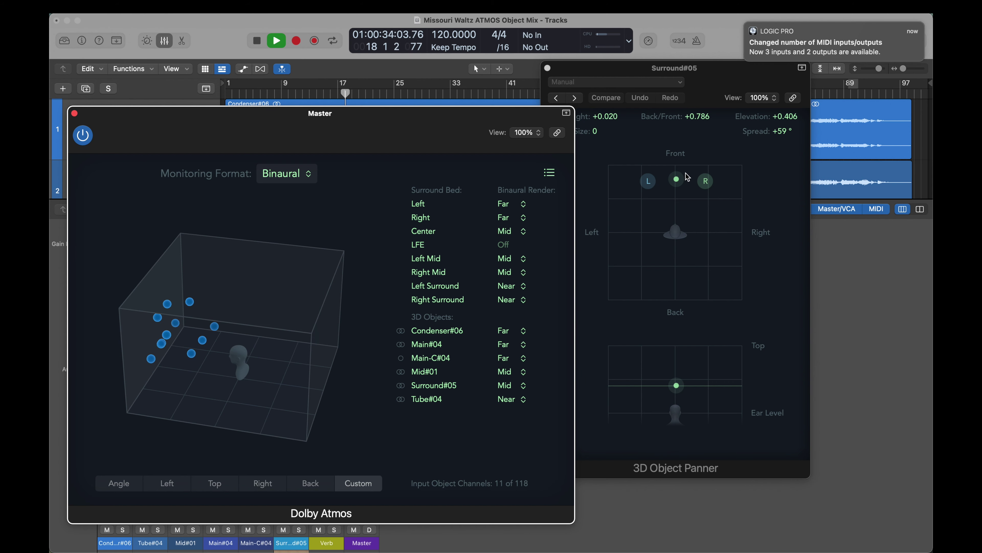
# - Raise Surround#05's object elevation to +0.726 during playback, stop the mix, and close the Dolby Atmos plug-in and the panner
pyautogui.moveTo(790, 118); pyautogui.dragTo(790, 112)
pyautogui.press('space')
pyautogui.click(74, 113)
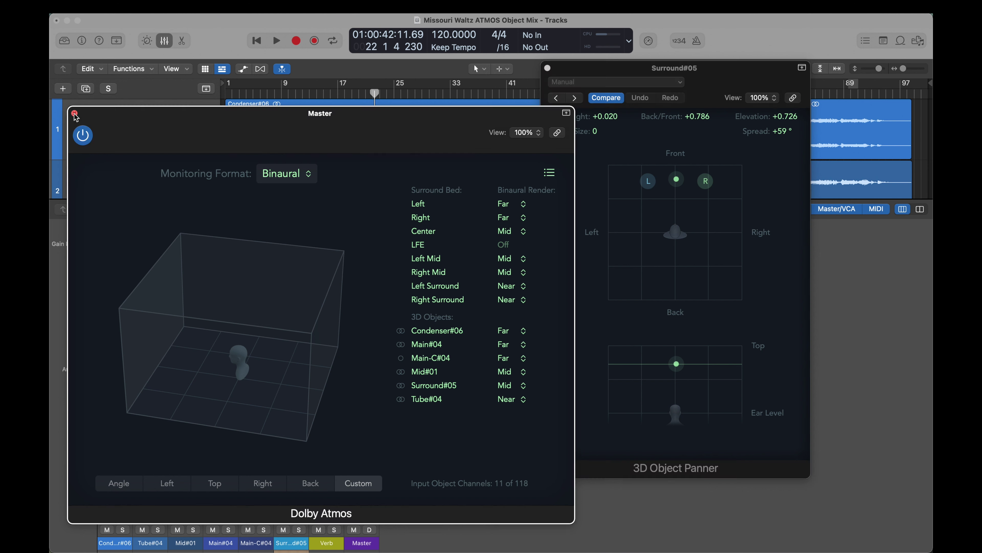
pyautogui.click(547, 68)
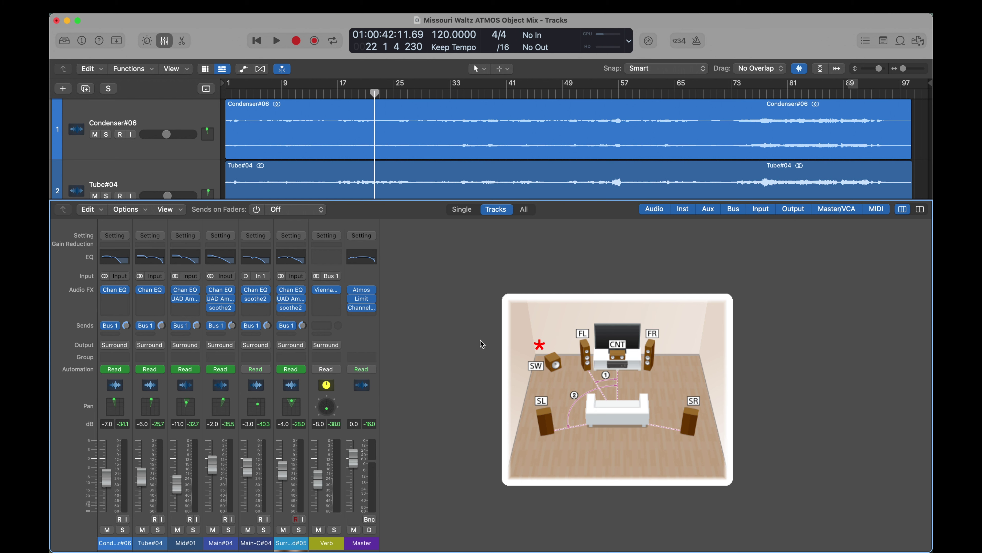
# - Examine the Channel EQ curves of all six audio tracks from Condenser#06 to Surround#05
pyautogui.moveTo(363, 291)
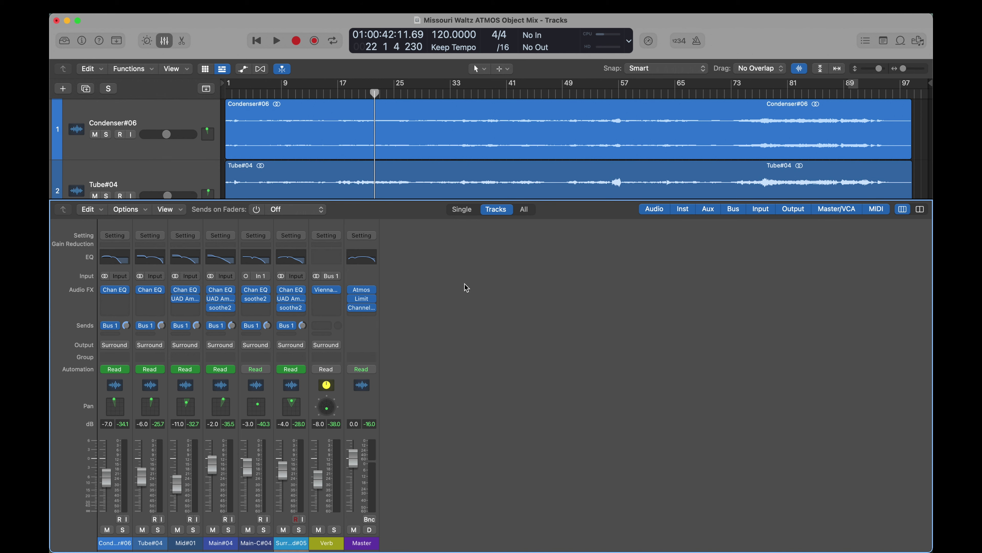
pyautogui.click(116, 258)
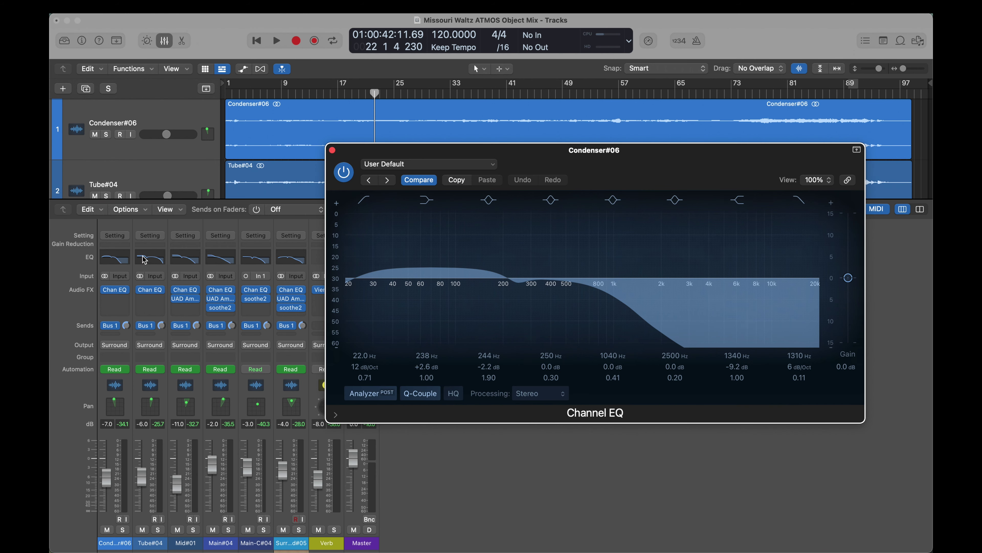
pyautogui.click(218, 260)
pyautogui.click(191, 262)
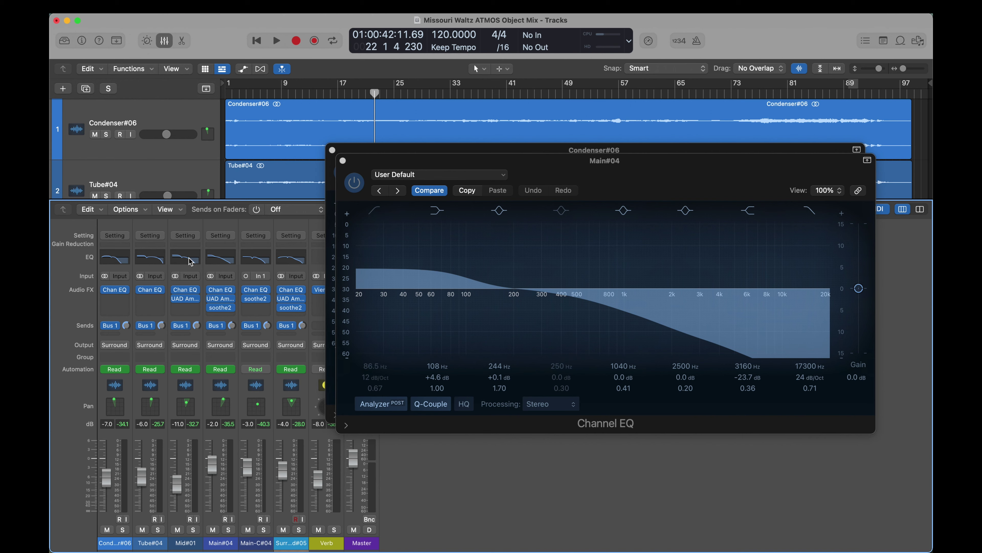
pyautogui.click(152, 260)
pyautogui.click(262, 264)
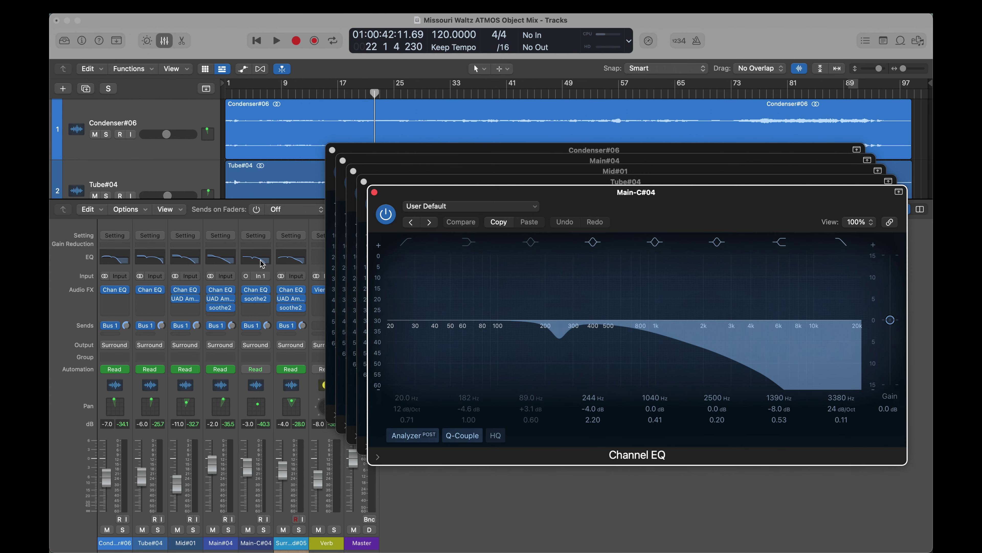
pyautogui.click(291, 260)
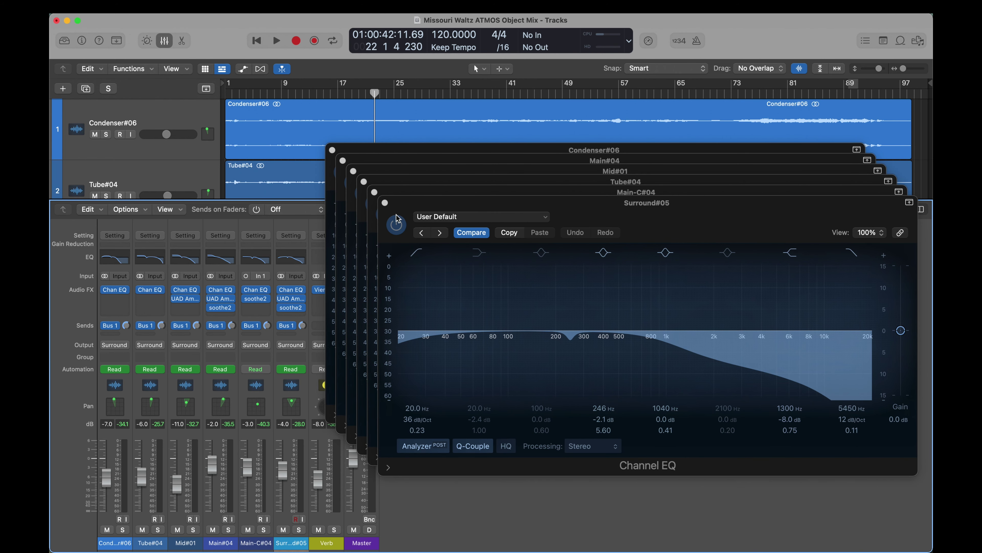
# - Close the six tracks' Channel EQ windows, and examine the Master's Channel EQ curve before closing it too
pyautogui.click(385, 203)
pyautogui.click(375, 192)
pyautogui.click(364, 181)
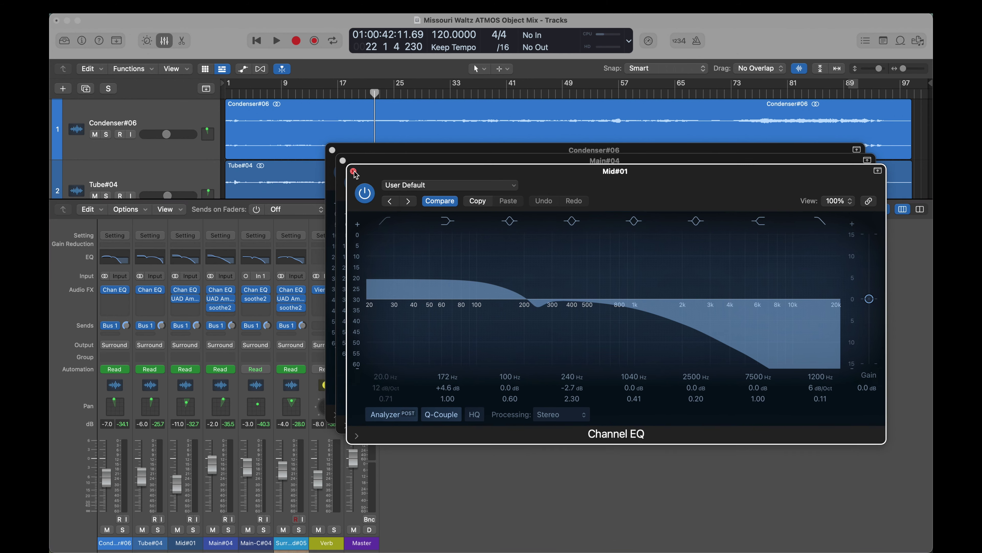
pyautogui.click(353, 172)
pyautogui.click(343, 161)
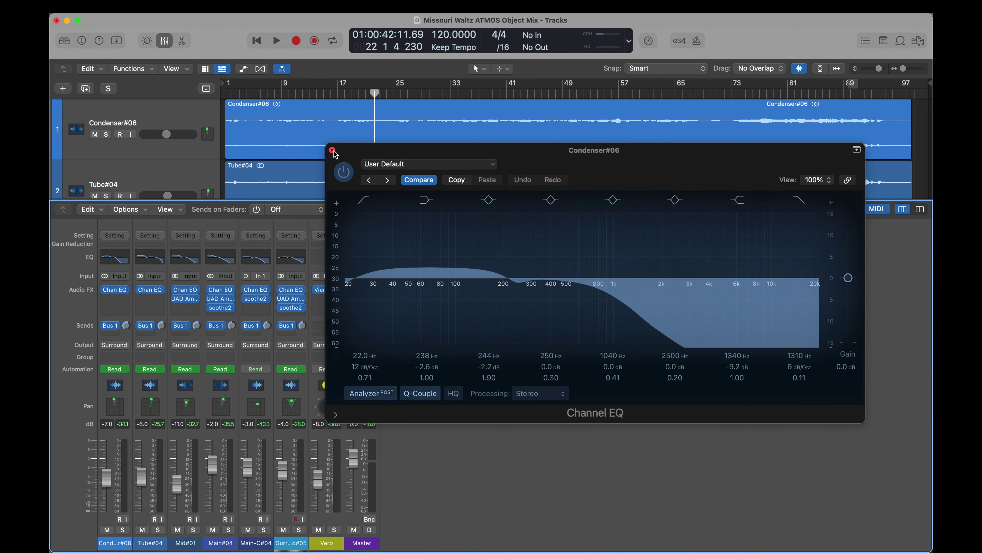
pyautogui.click(333, 150)
pyautogui.click(361, 256)
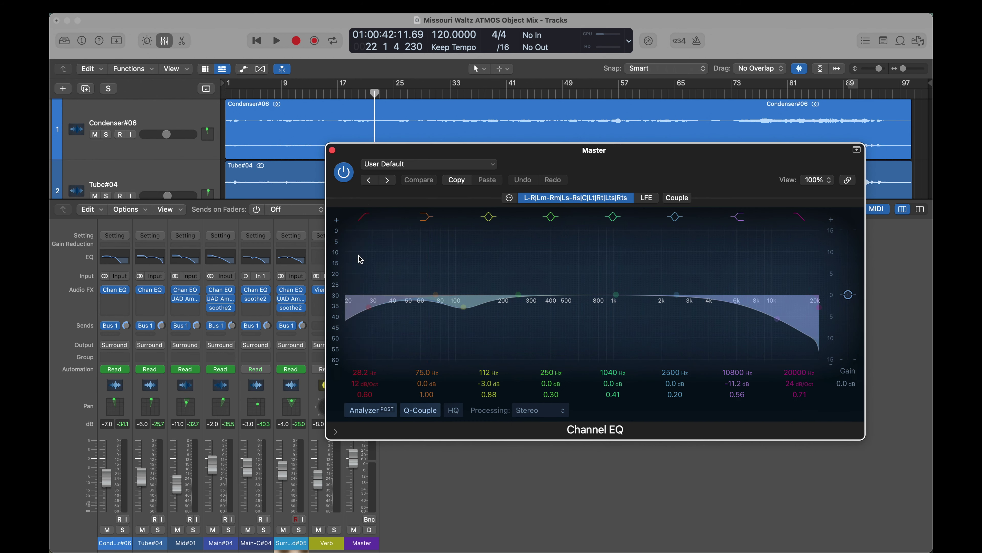
pyautogui.click(332, 150)
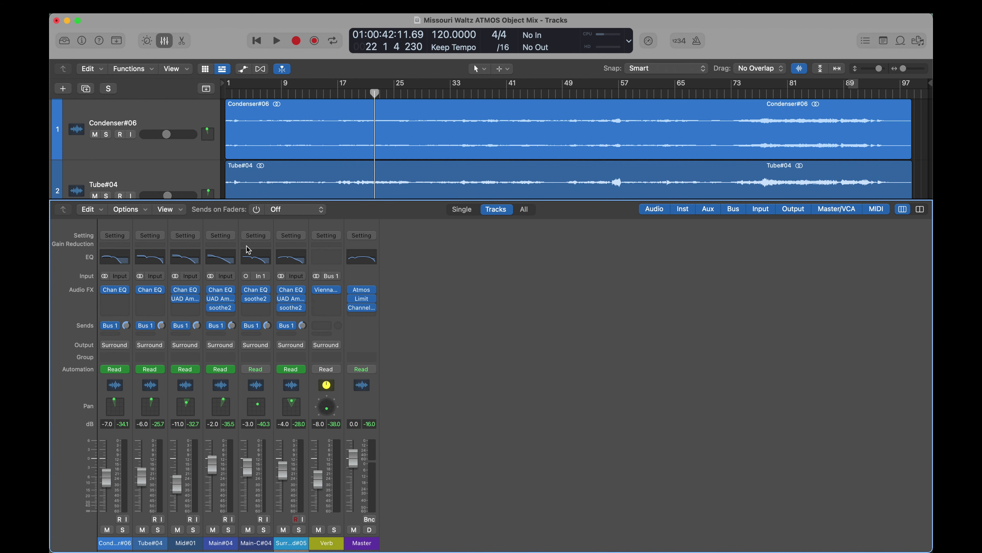